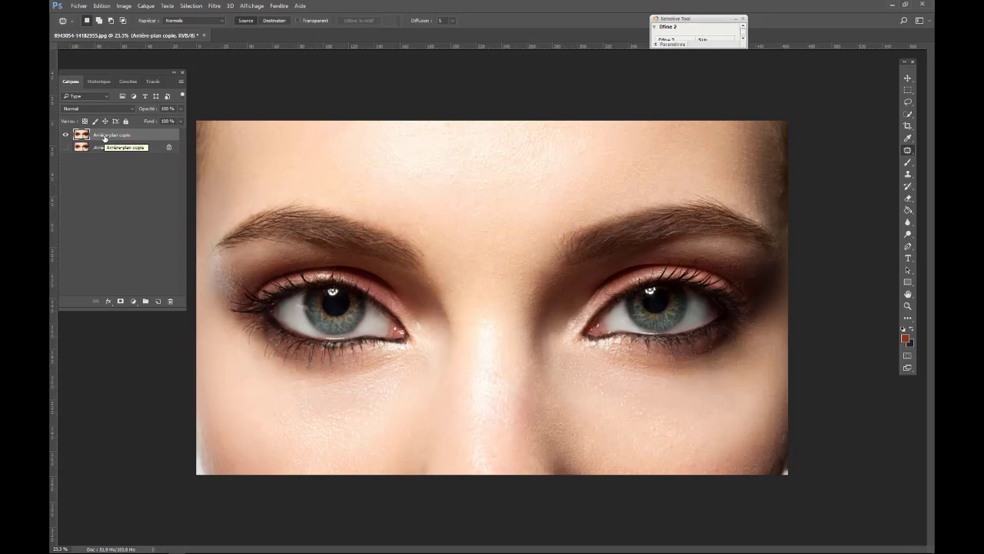
- Duplicate 'Arrière-plan copie' and name the new top layer 'Netteté'
left_click_drag(105, 138, 158, 301)
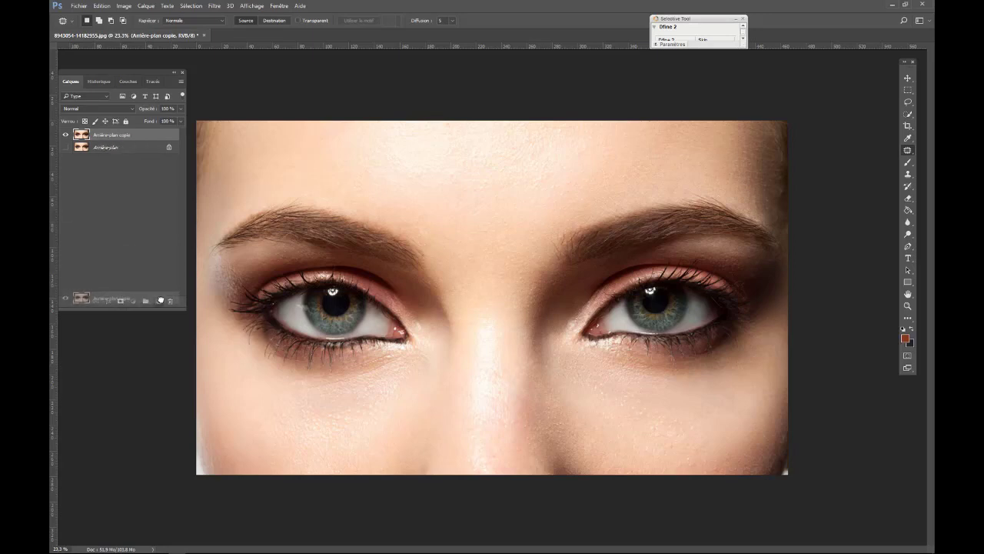
type("Netteté")
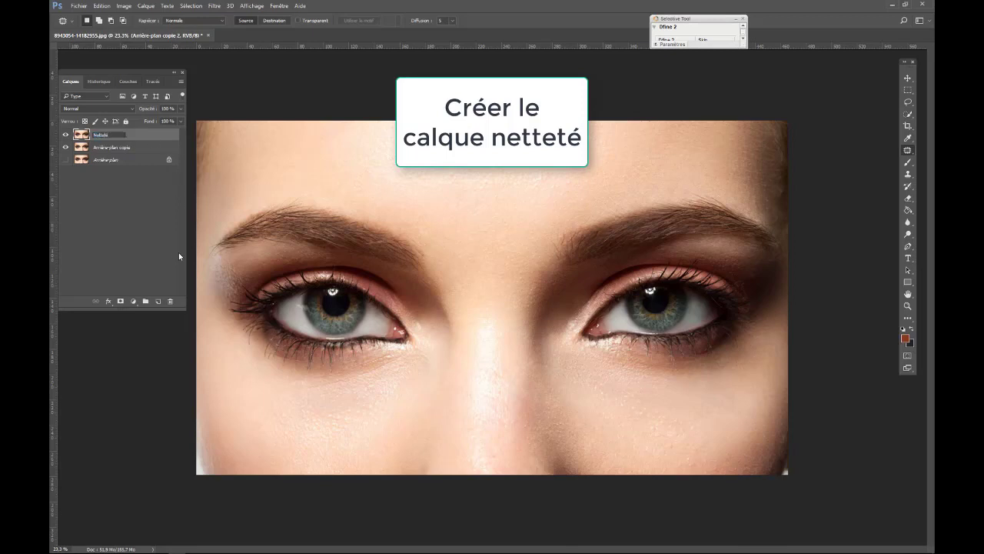
key("Return")
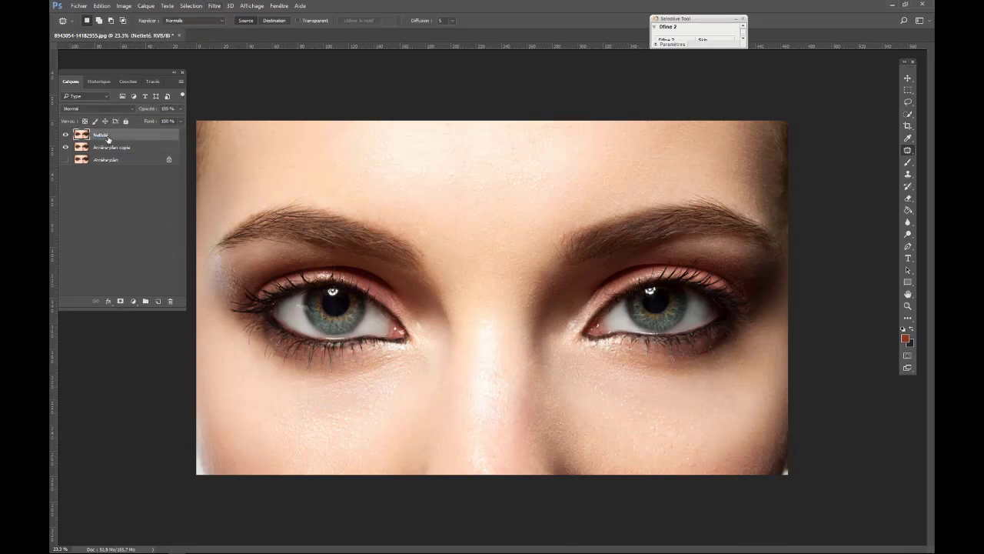
- Open Netteté optimisée, frame the iris in the preview and ease the gain down
left_click(215, 6)
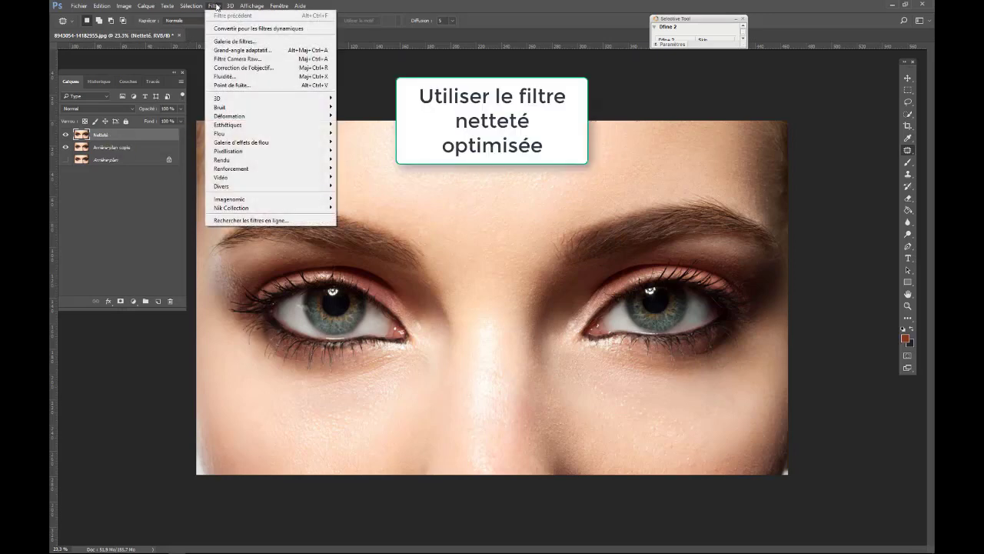
mouse_move(261, 169)
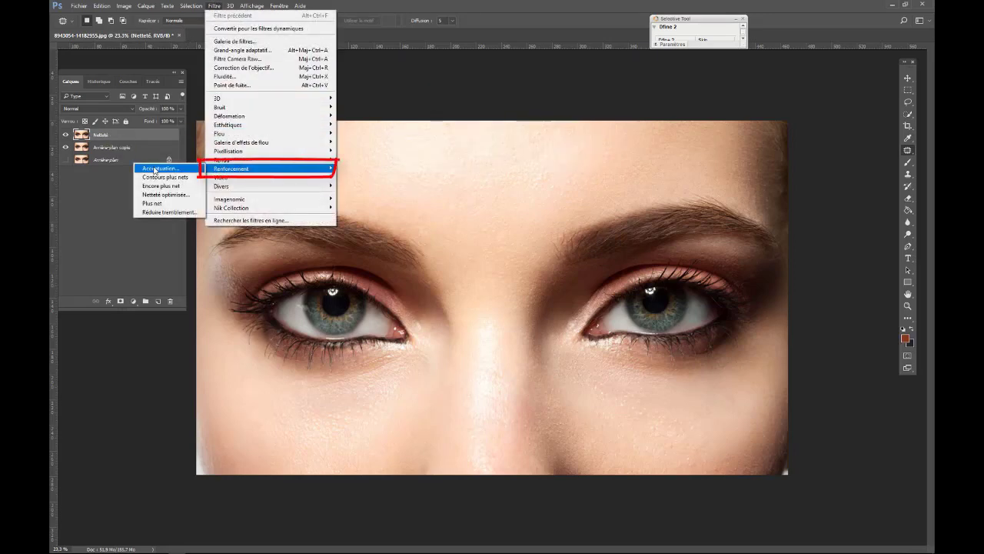
left_click(177, 197)
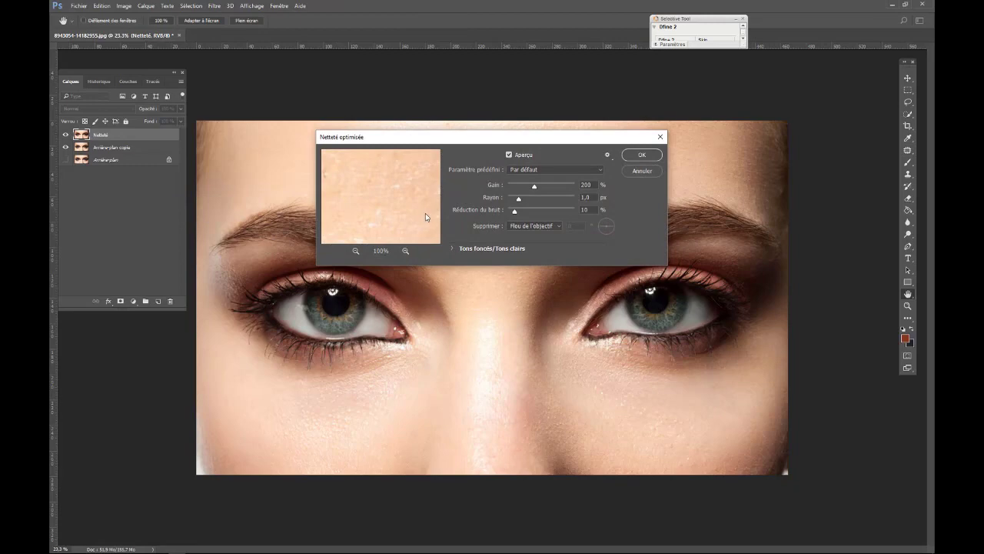
left_click(341, 316)
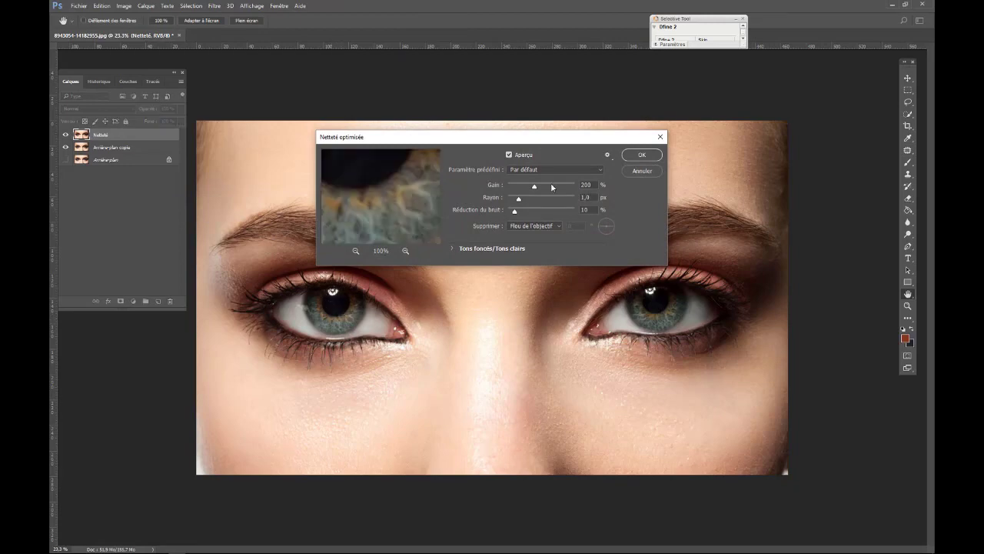
left_click_drag(535, 189, 534, 189)
left_click(356, 250)
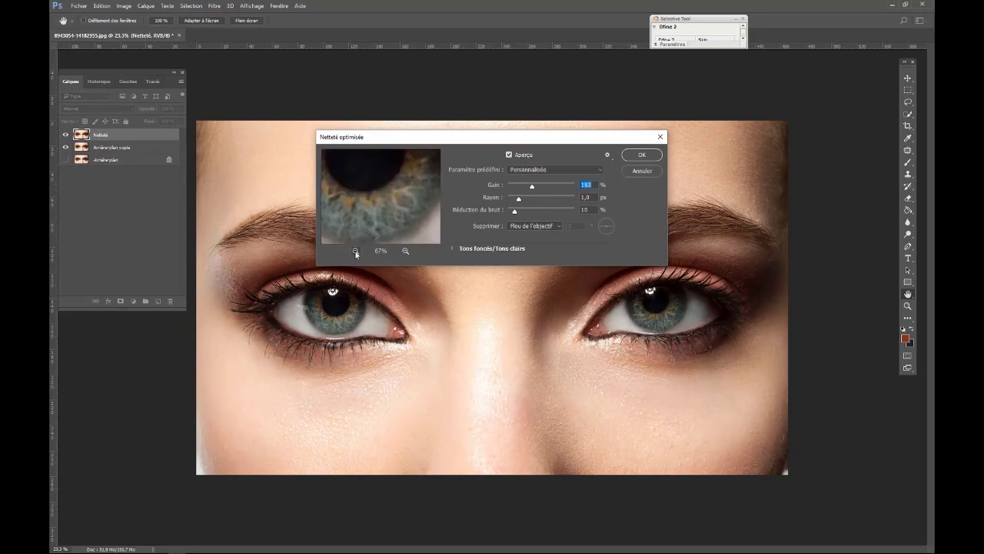
left_click_drag(359, 240, 382, 204)
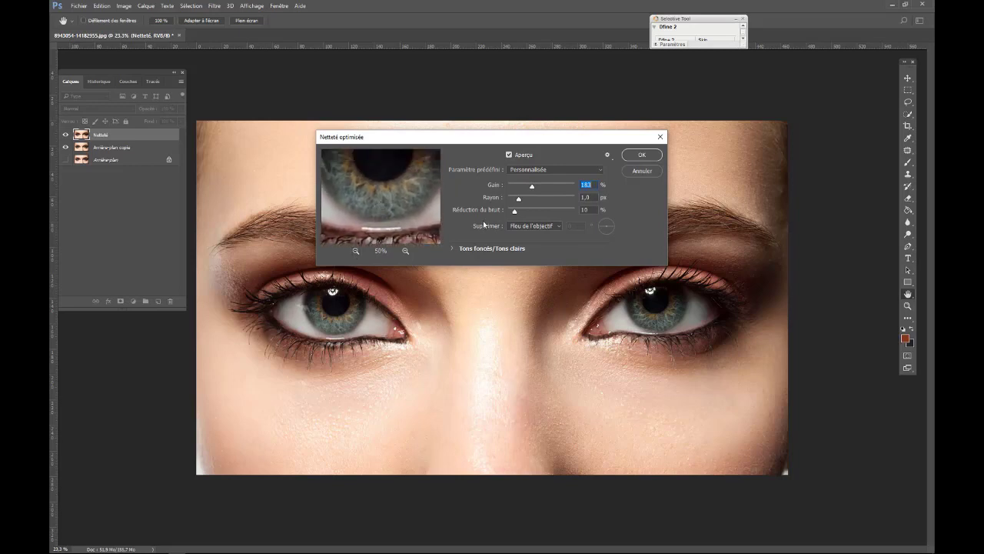
- Set noise reduction 17%, radius 3,9 px and gain 183%, then apply the sharpening
left_click_drag(519, 212, 523, 202)
left_click(534, 199)
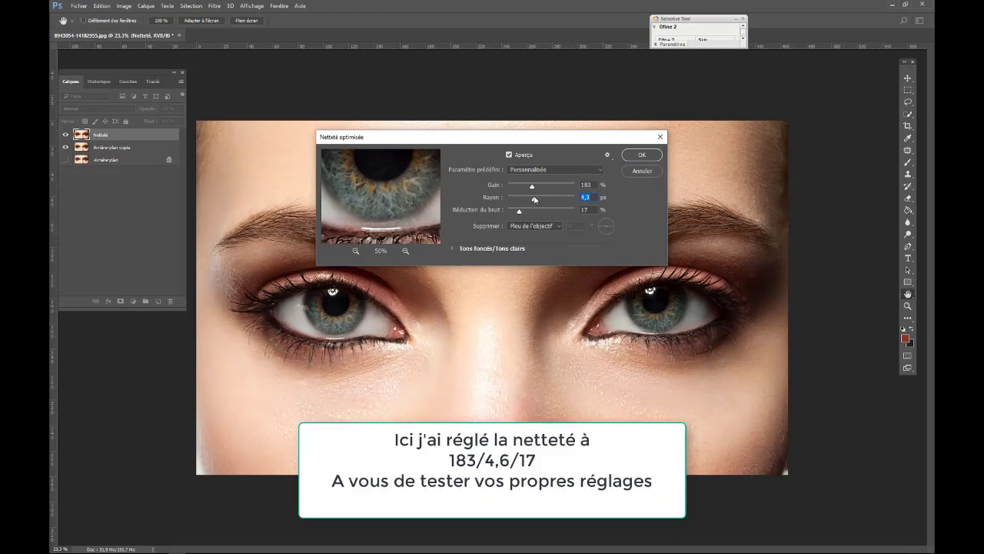
left_click_drag(534, 199, 535, 199)
mouse_move(406, 178)
left_mouse_down()
mouse_move(405, 209)
mouse_move(398, 199)
mouse_move(392, 213)
mouse_move(394, 202)
left_mouse_up()
mouse_move(394, 161)
left_mouse_down()
mouse_move(415, 193)
mouse_move(411, 220)
mouse_move(414, 164)
mouse_move(405, 206)
left_mouse_up()
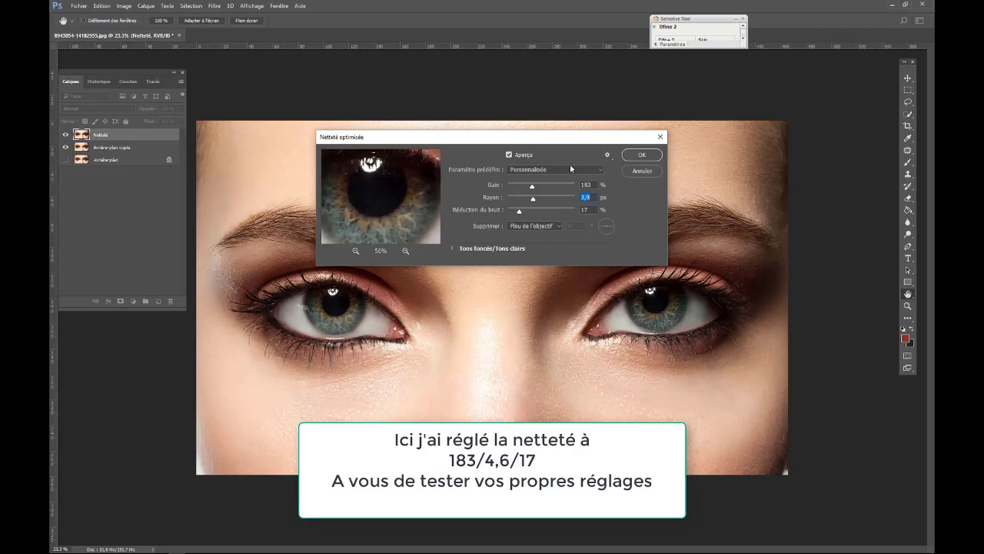
left_click(530, 187)
left_click_drag(531, 189, 533, 189)
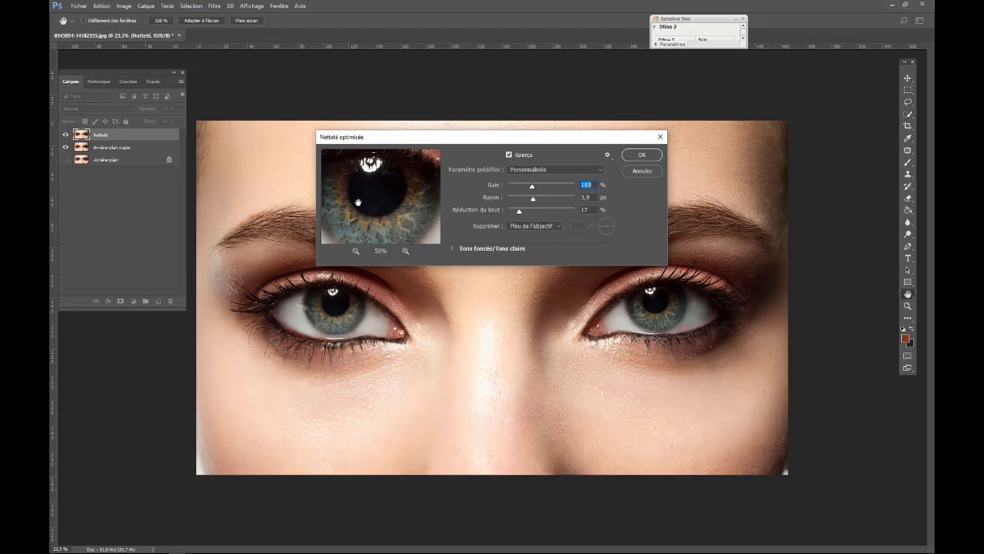
left_click(641, 155)
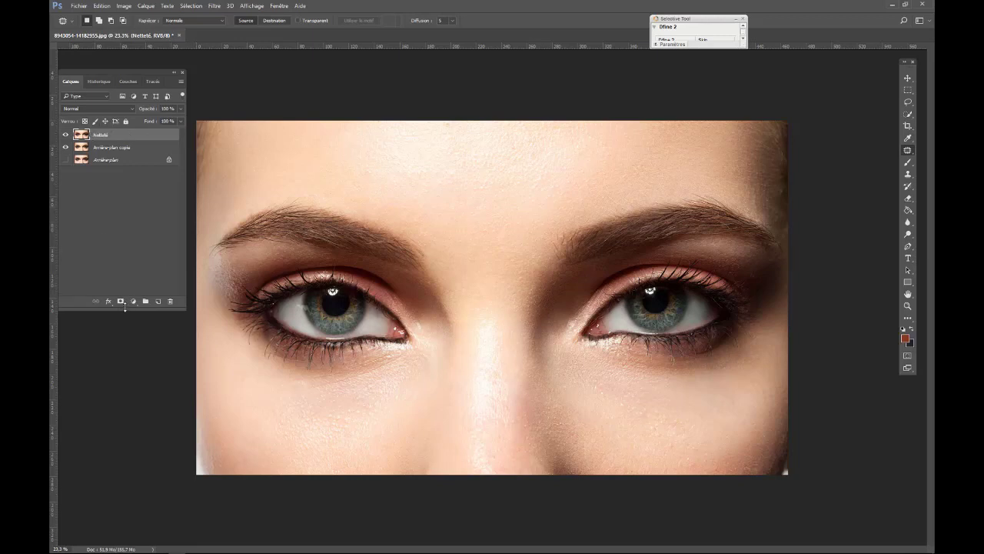
- Give Netteté an inverted black mask, show the Adjustments panel, and target the layer pixels
left_click(120, 301)
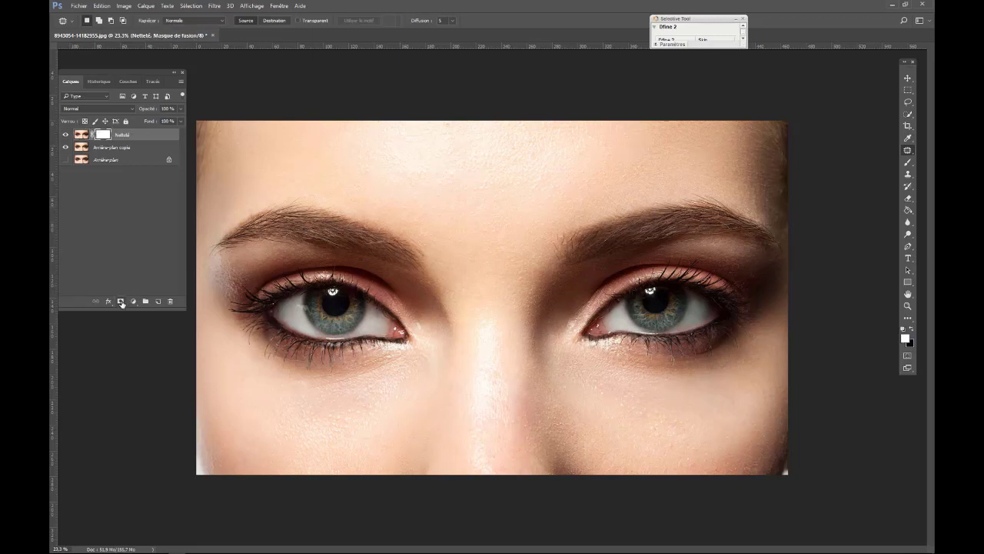
key("ctrl+i")
mouse_move(105, 304)
left_mouse_down()
mouse_move(128, 329)
mouse_move(112, 322)
left_mouse_up()
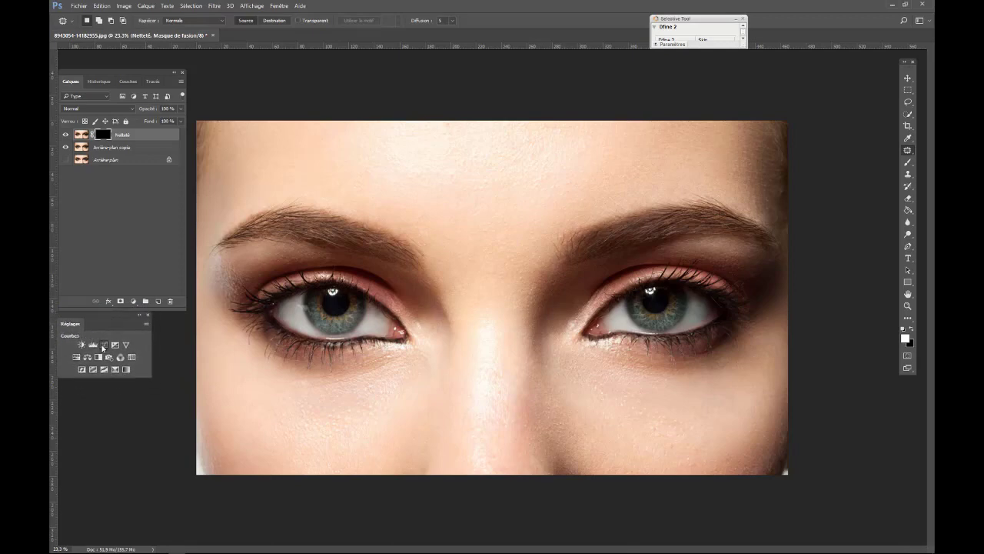
left_click(81, 134)
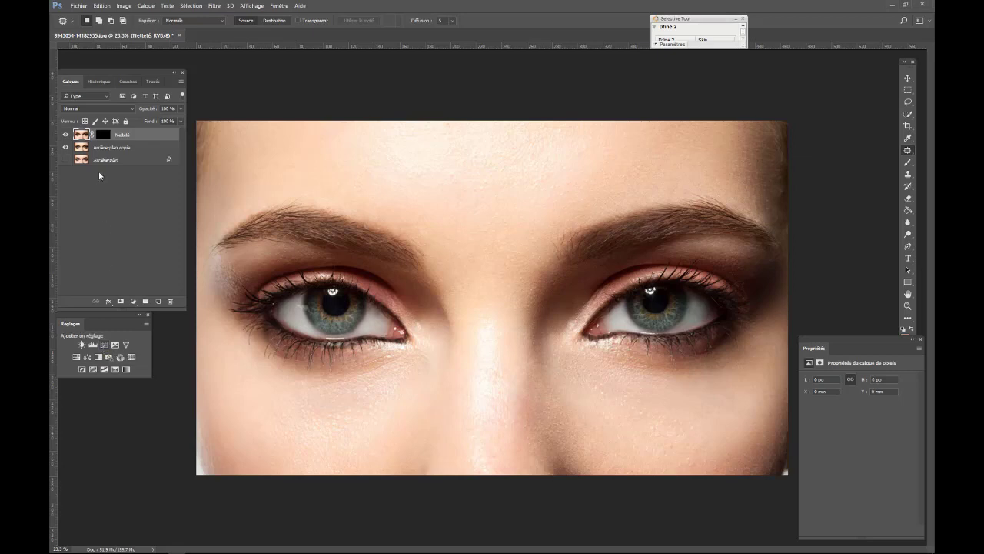
- Add a downward-bent Curves layer renamed 'Ton foncé' and fill its mask with black
left_click(104, 345)
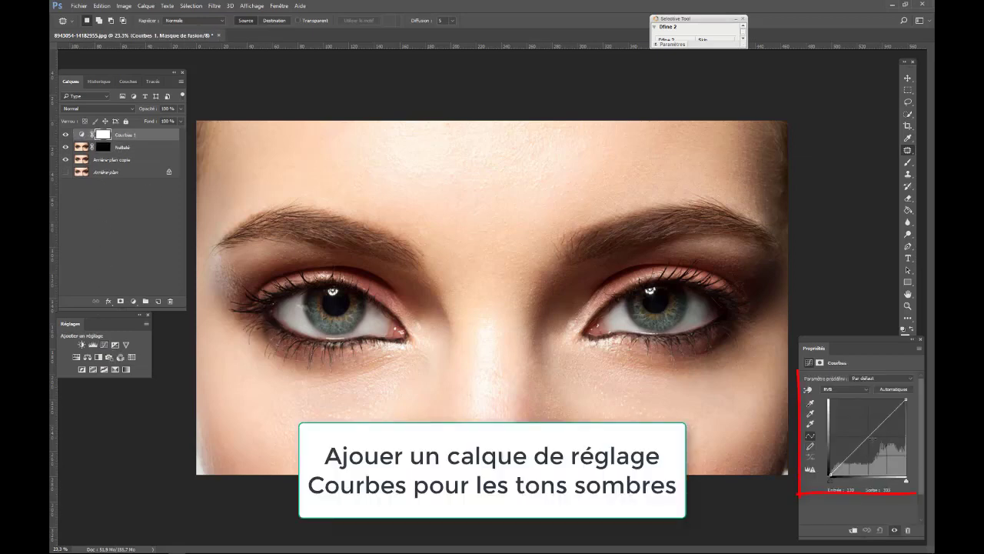
left_click_drag(877, 428, 881, 443)
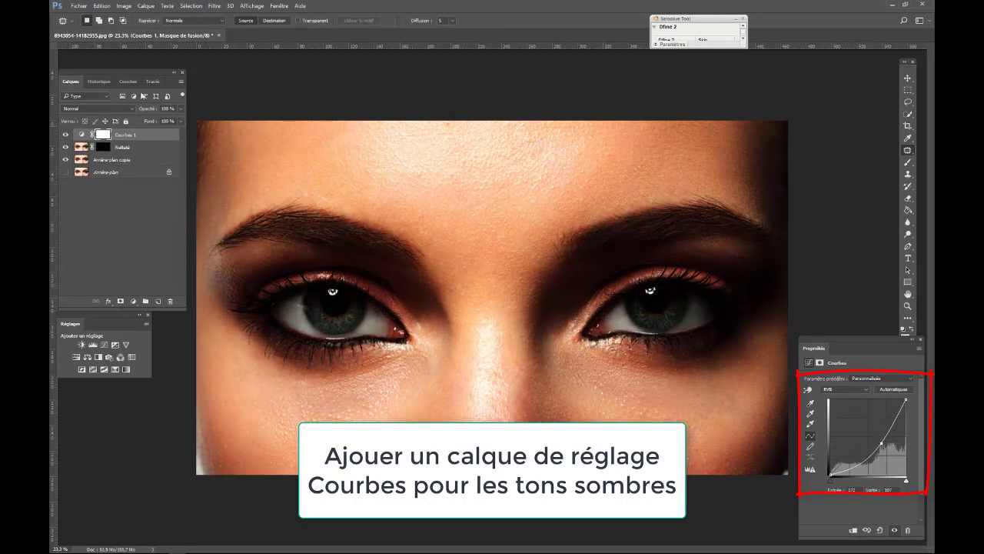
double_click(123, 135)
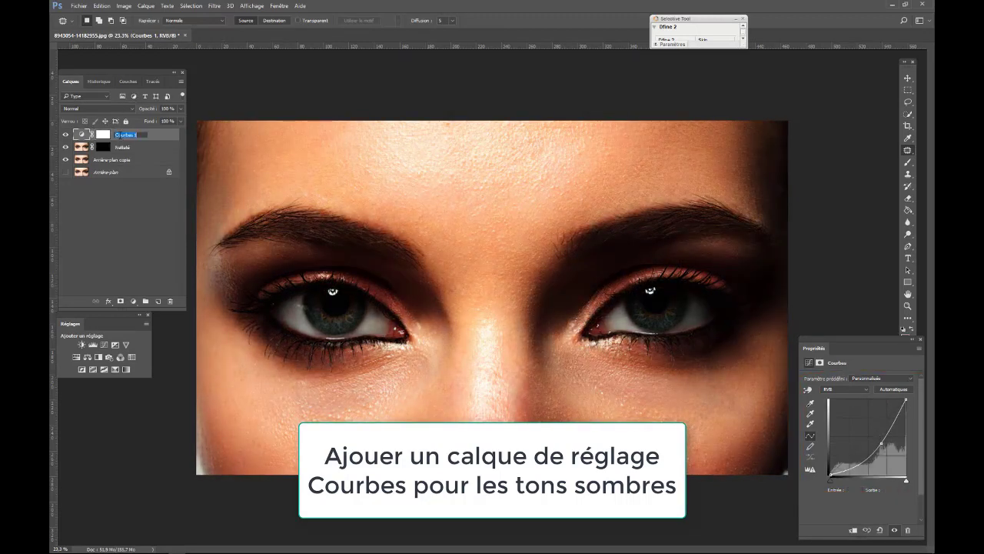
type("Ton foncé")
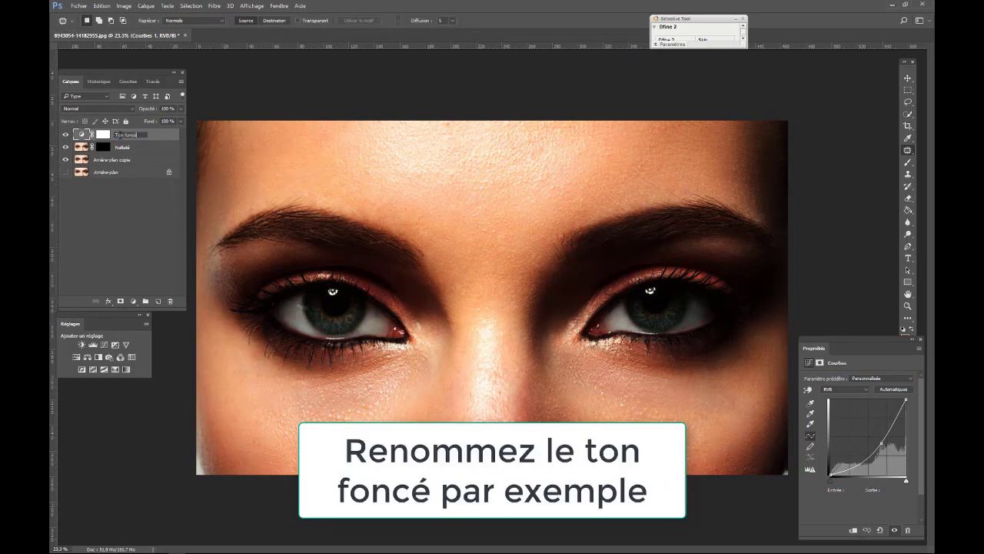
left_click(105, 136)
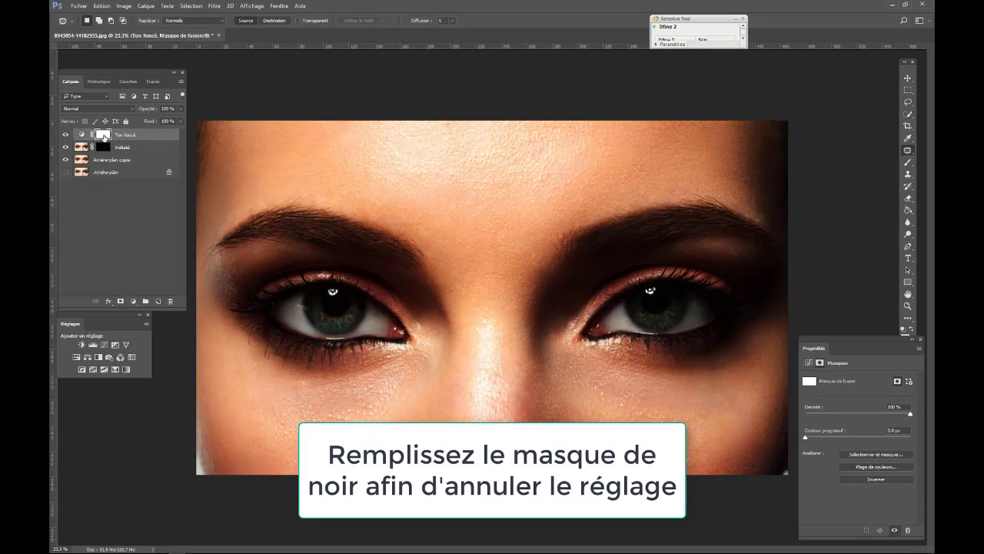
key("alt+BackSpace")
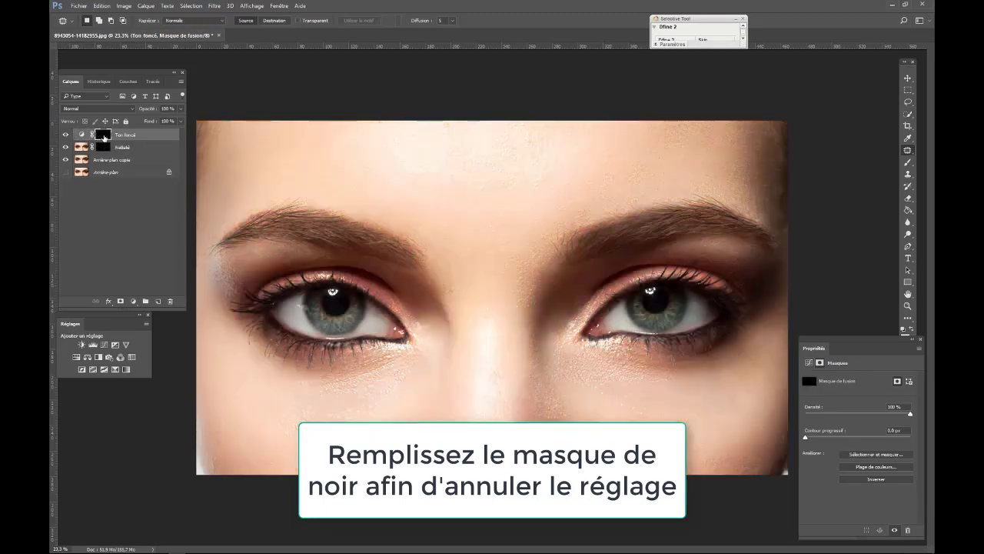
- Add an upward-bowed Curves layer renamed 'Ton clair' with its mask inverted to black
left_click(107, 344)
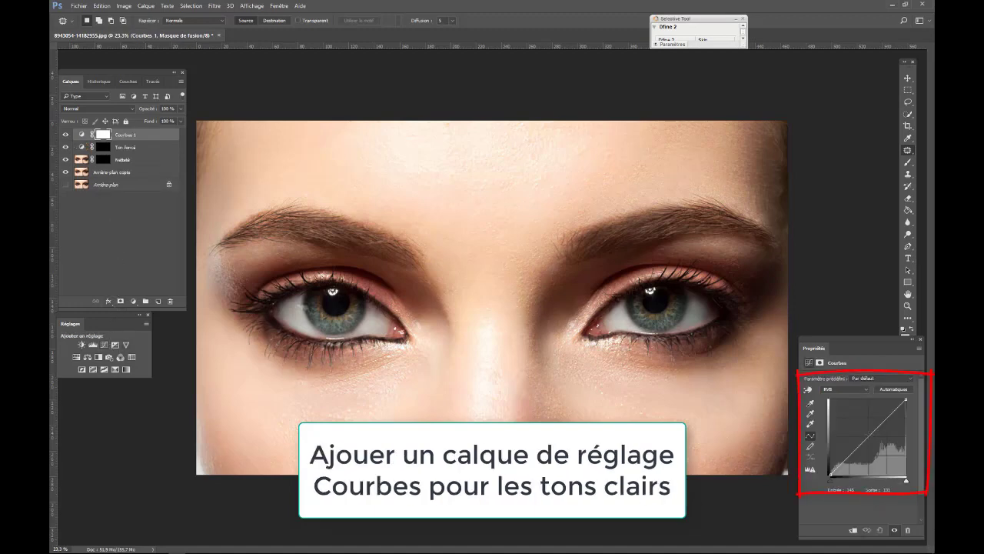
mouse_move(858, 449)
left_mouse_down()
mouse_move(858, 427)
mouse_move(882, 404)
left_mouse_up()
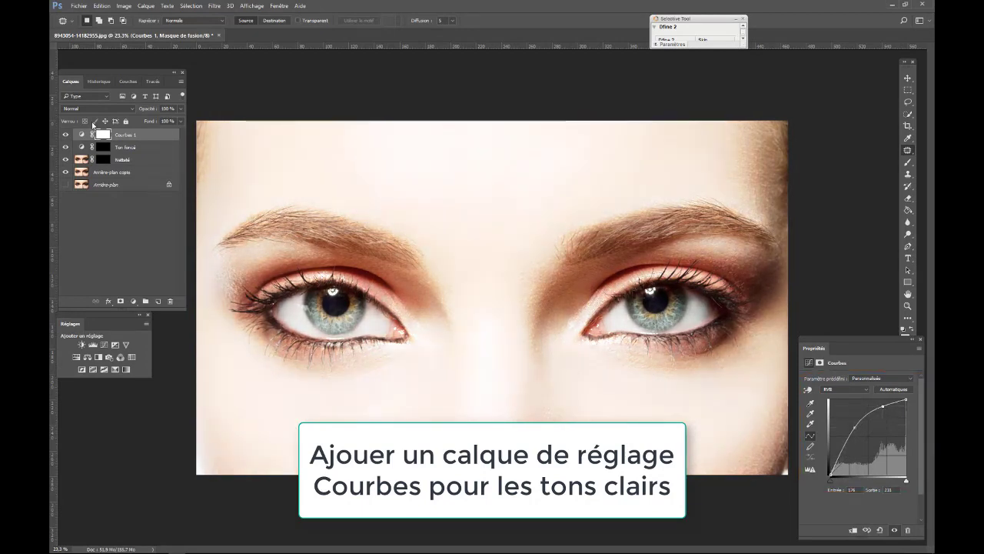
left_click(105, 136)
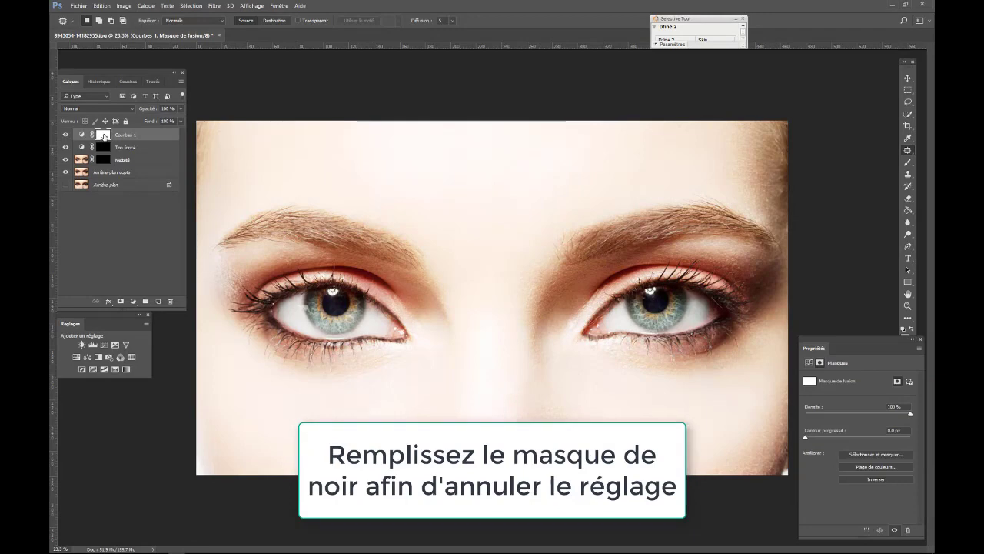
key("ctrl+i")
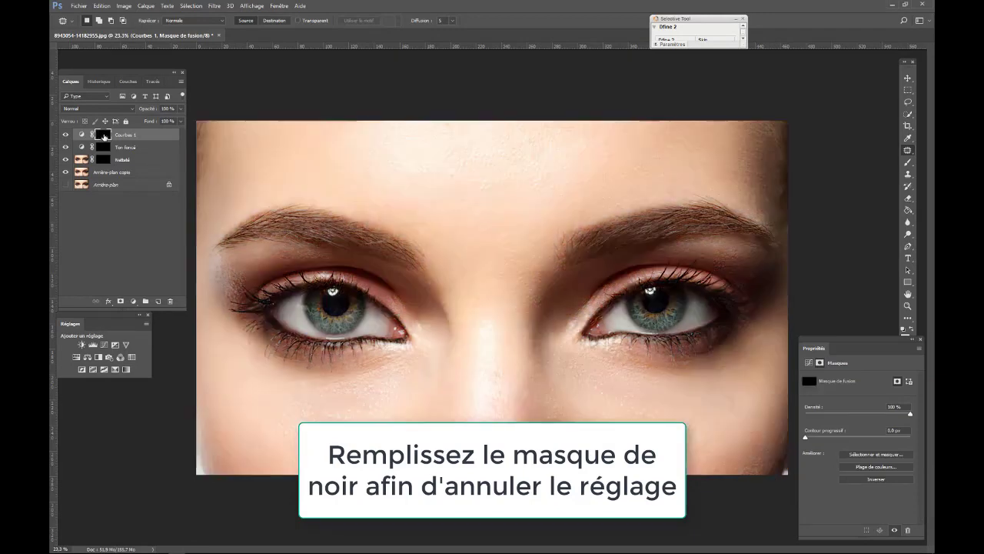
double_click(124, 135)
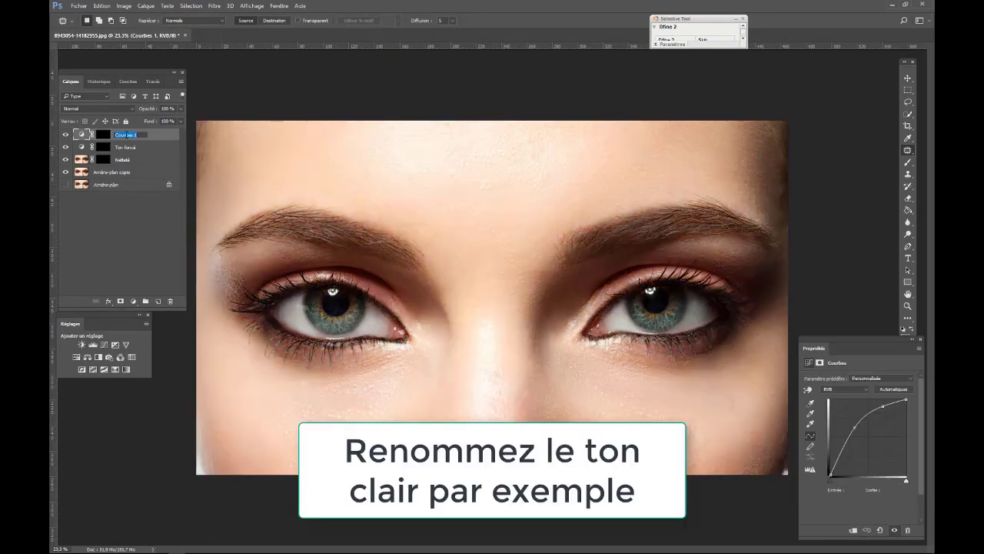
type("Ton clair")
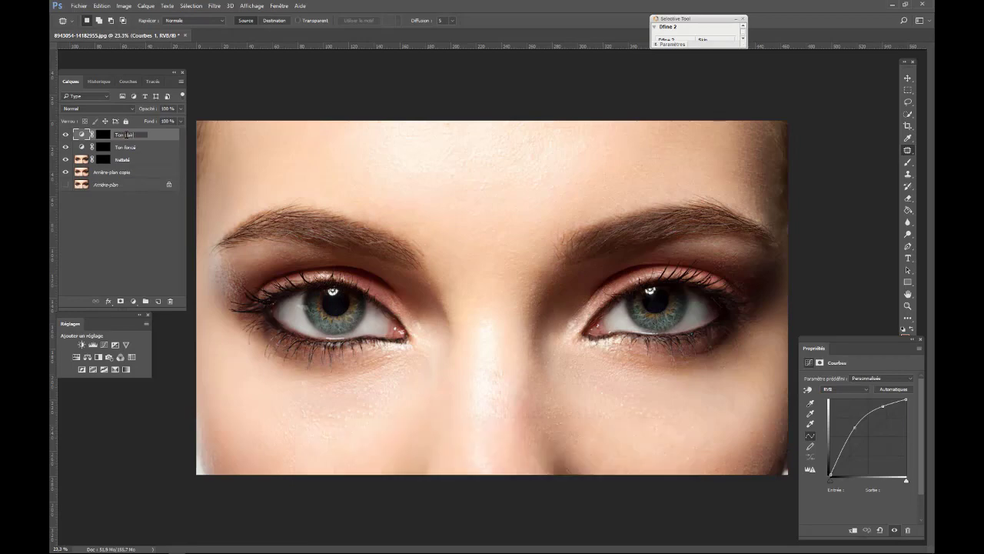
left_click(140, 148)
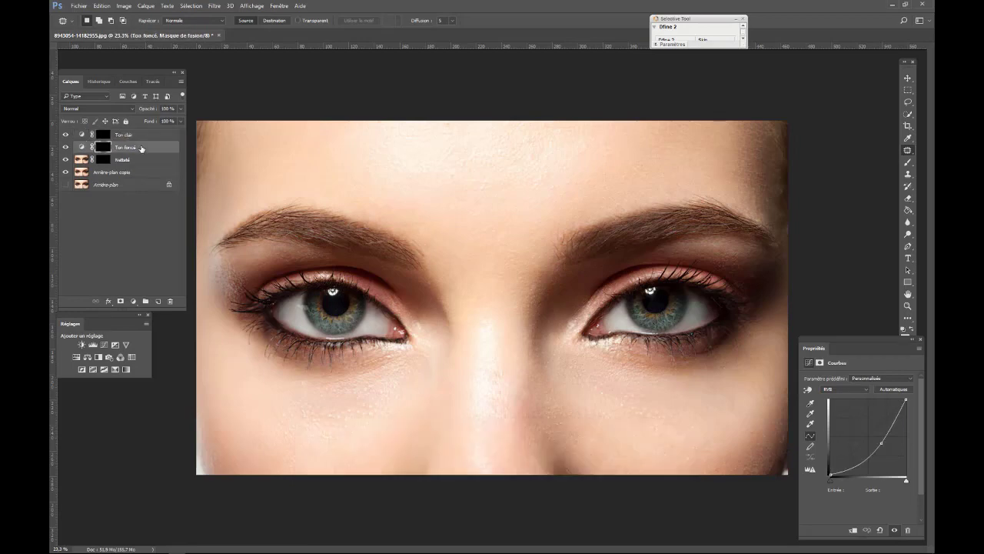
- Target the Netteté mask with the Brush tool and set brush opacity to 30%
left_click(130, 161)
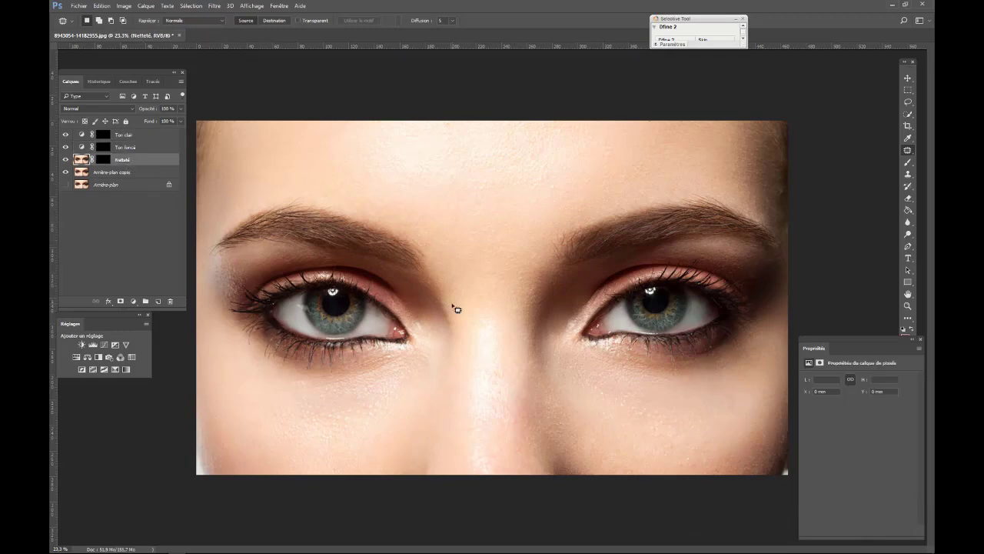
left_click(107, 163)
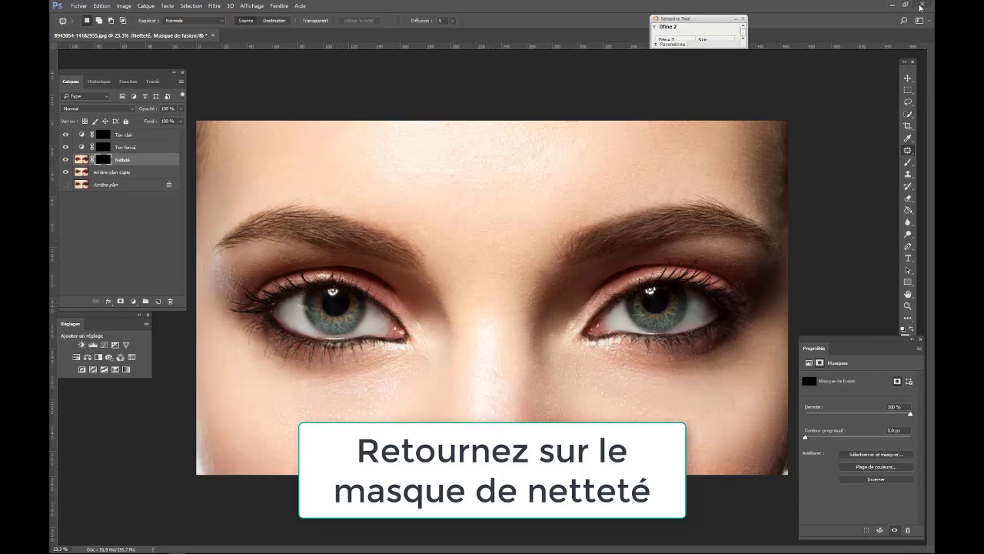
left_click(907, 163)
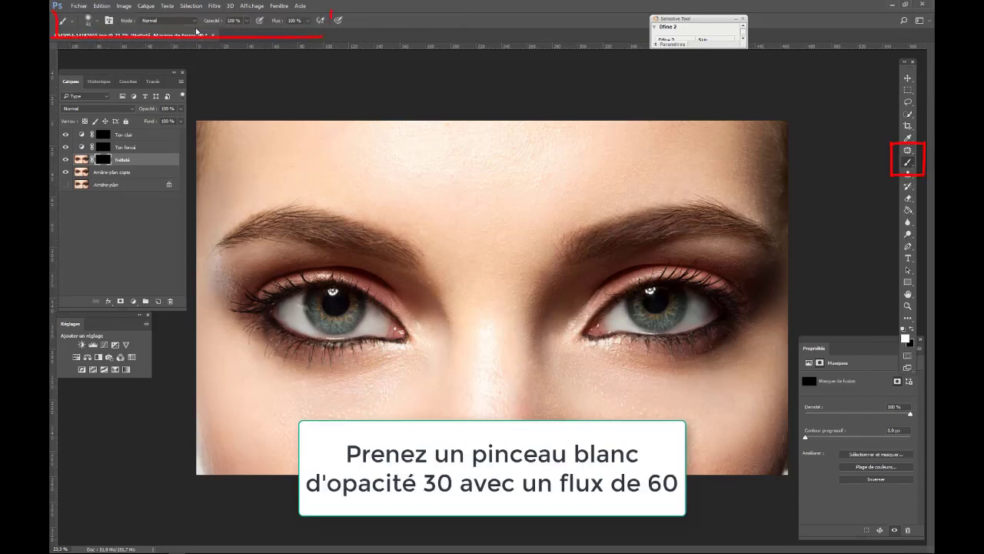
left_click(246, 21)
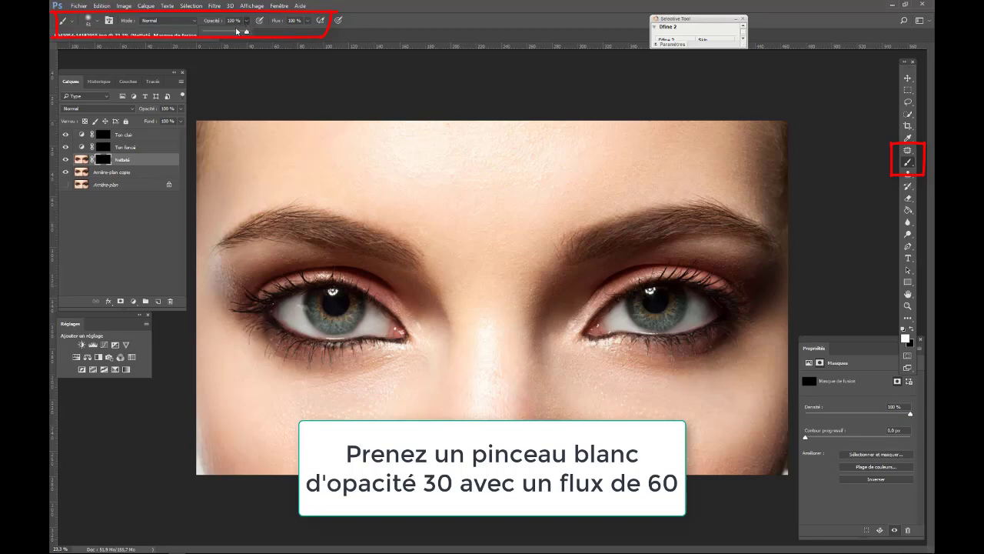
left_click(232, 21)
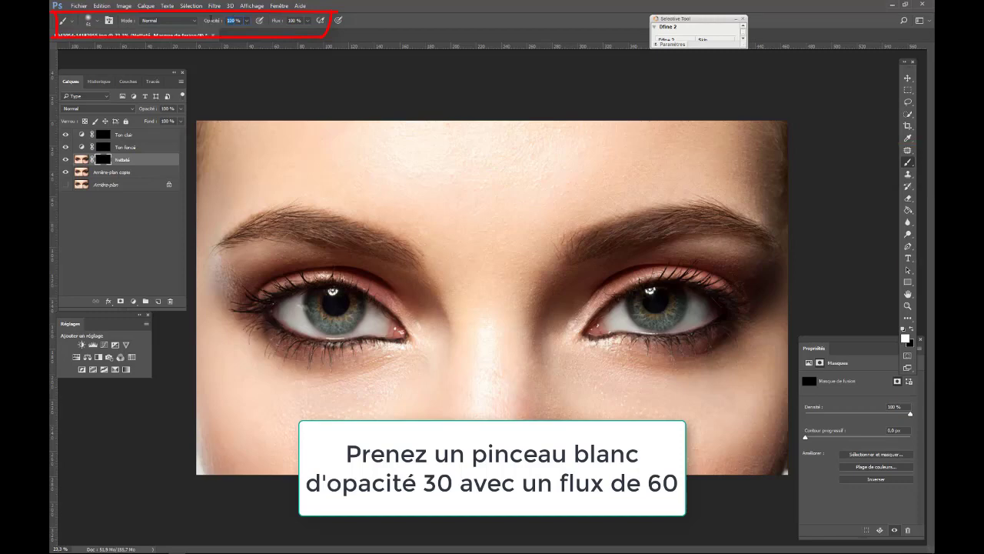
type("30")
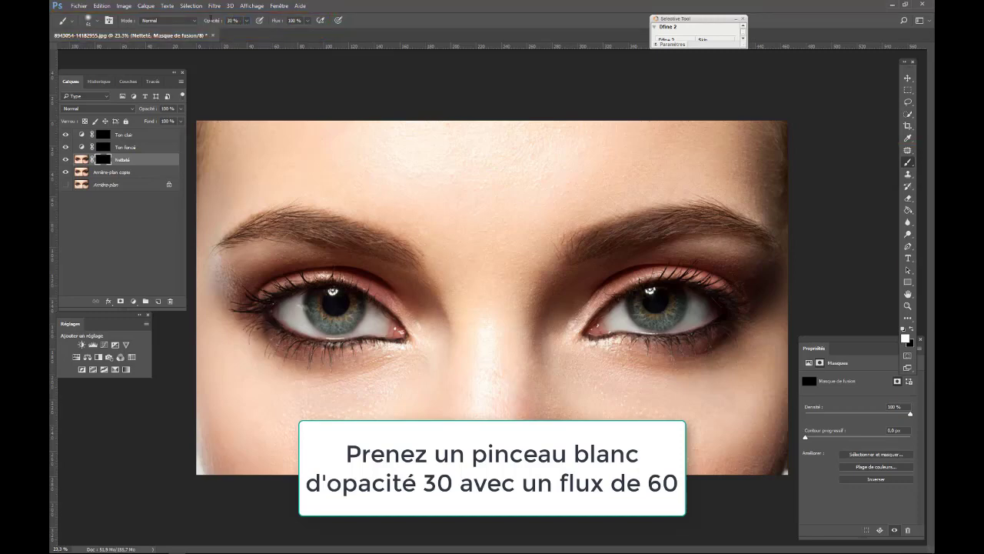
type("60")
key("Return")
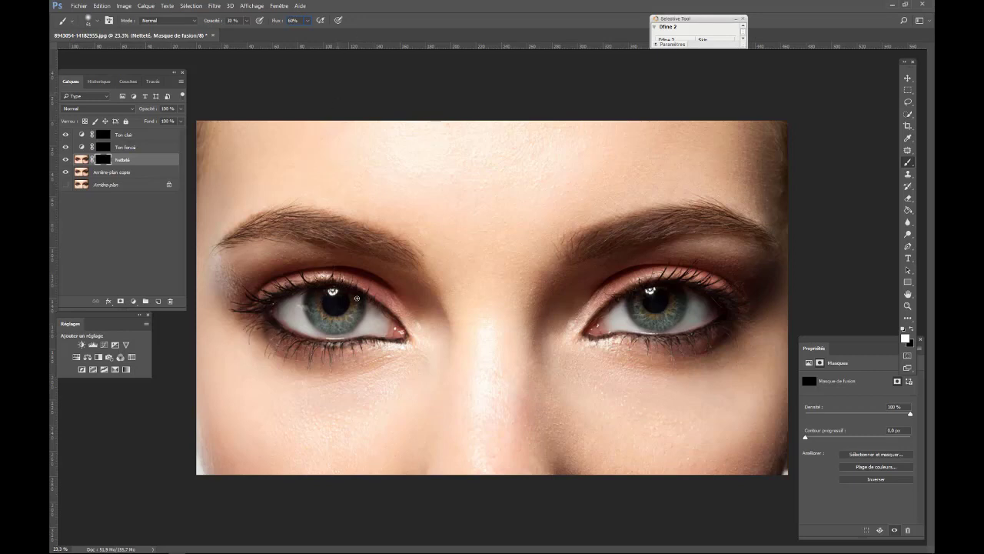
- Zoom onto the left eye, preview the Netteté mask, and enlarge the brush to about 157 px
key("ctrl+plus")
key("ctrl+plus")
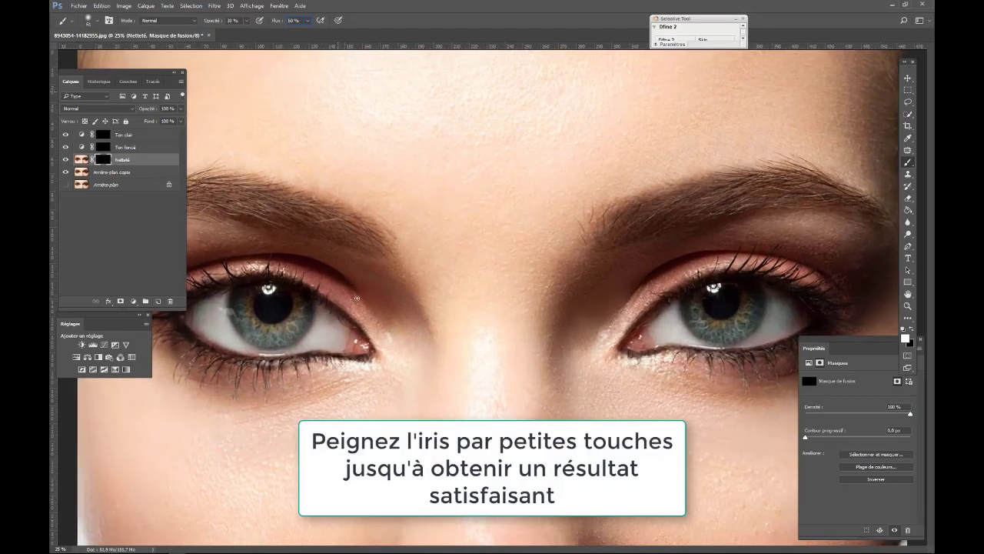
key("ctrl+plus")
left_click_drag(346, 307, 688, 264)
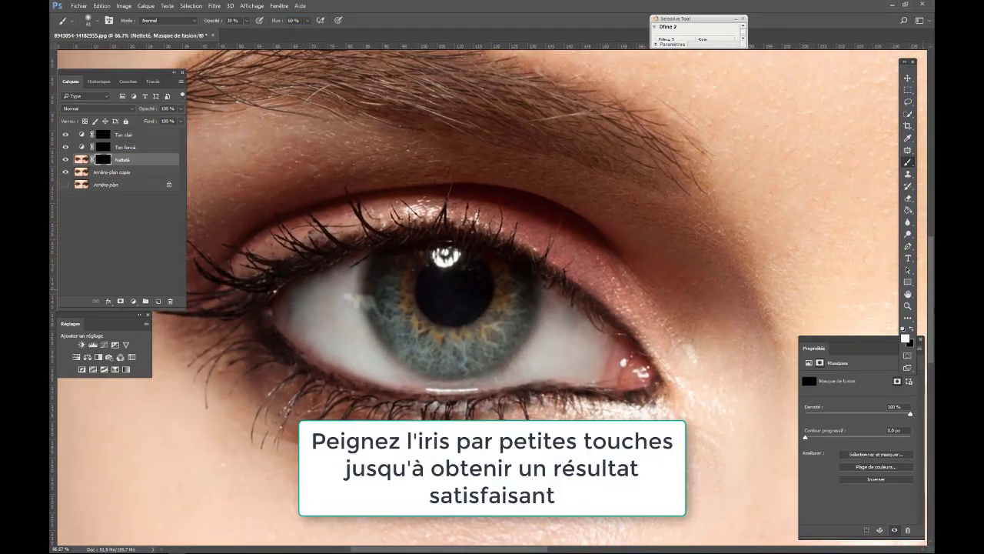
left_click_drag(695, 152, 701, 141)
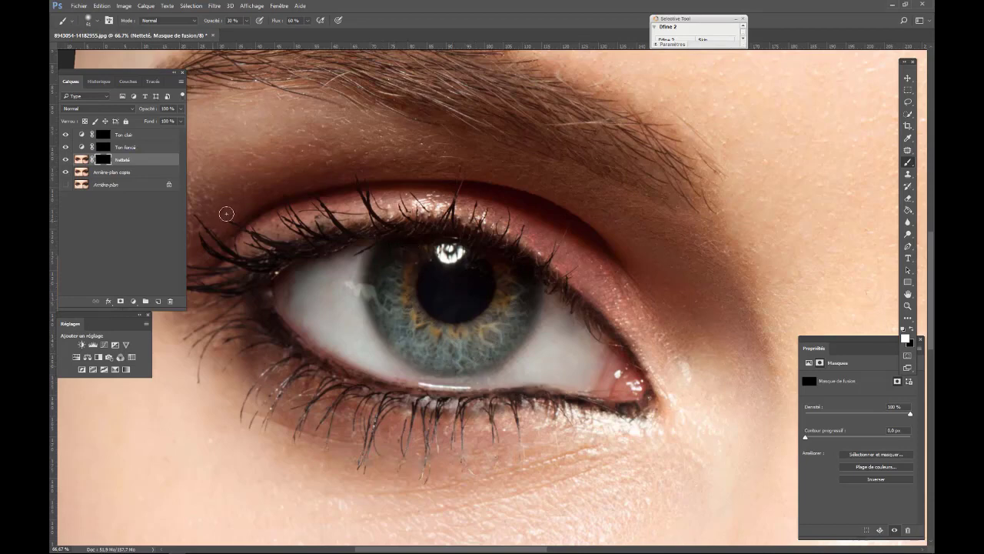
left_click(106, 164, "alt")
left_click(106, 164, "alt")
left_click_drag(398, 315, 410, 329)
- Toggle the Netteté layer's visibility to compare the iris sharpening before and after
left_click(65, 160)
left_click(65, 160)
left_click(66, 160)
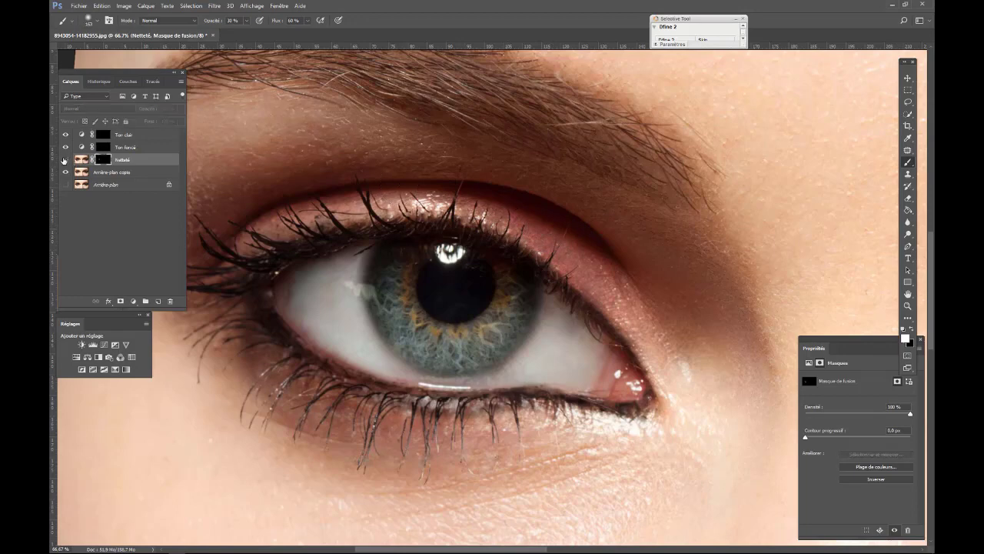
left_click(65, 160)
scroll(396, 297, "up", 2)
scroll(430, 284, "up", 3)
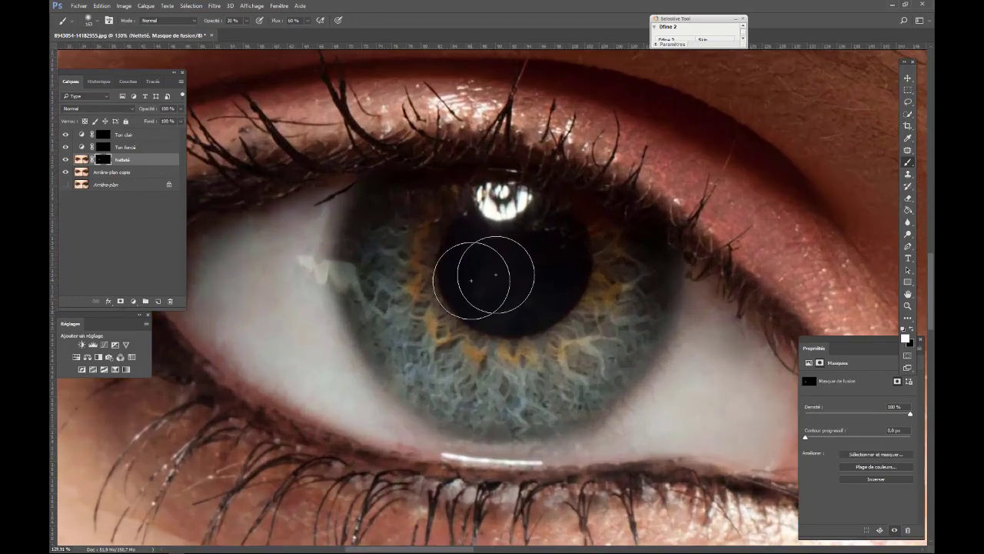
scroll(496, 274, "down", 1)
type("1")
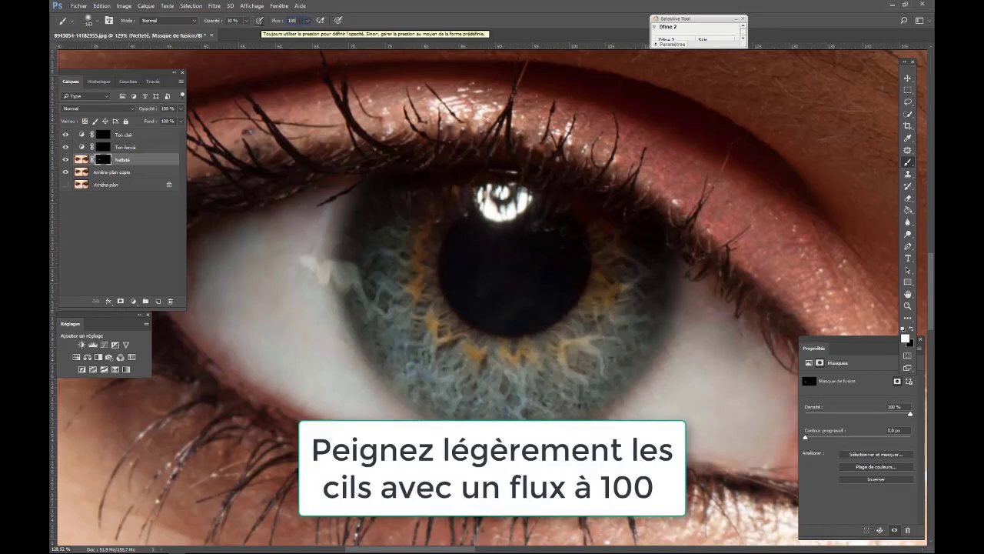
- Set brush flow to 100% and shrink the brush to about 80 px
type("00")
key("Return")
left_click_drag(384, 162, 360, 161)
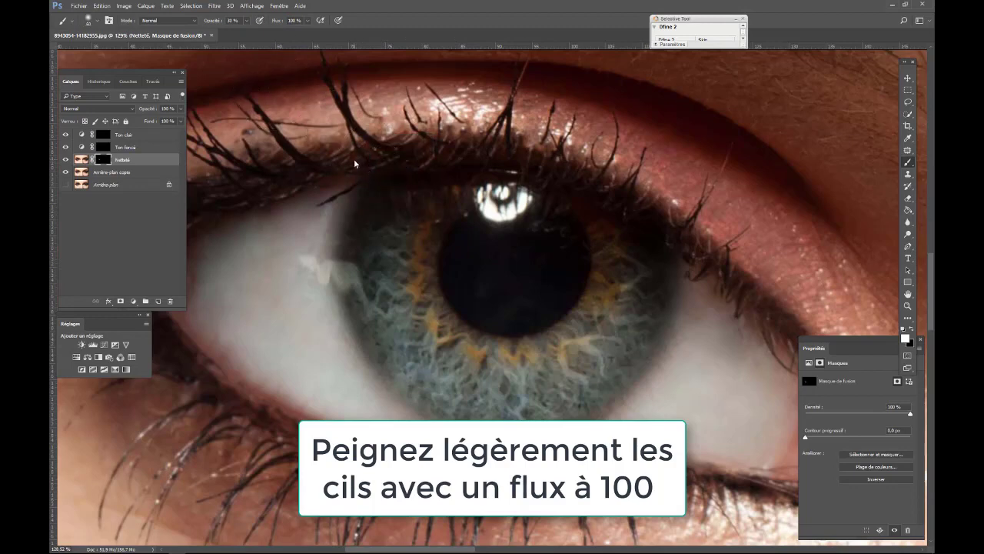
- Paint sharpening over the upper and lower lashes on the Netteté mask
mouse_move(476, 157)
left_mouse_down()
mouse_move(391, 147)
mouse_move(331, 155)
left_mouse_up()
mouse_move(214, 247)
left_mouse_down()
mouse_move(430, 209)
mouse_move(376, 260)
left_mouse_up()
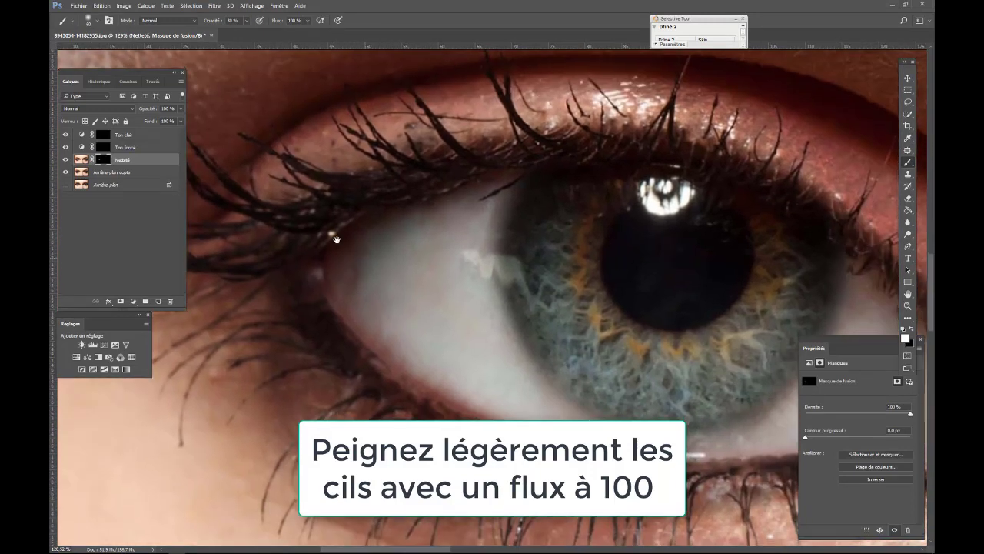
mouse_move(366, 202)
left_mouse_down()
mouse_move(294, 173)
mouse_move(359, 184)
mouse_move(326, 159)
mouse_move(385, 144)
mouse_move(466, 176)
mouse_move(402, 84)
mouse_move(510, 160)
mouse_move(508, 111)
left_mouse_up()
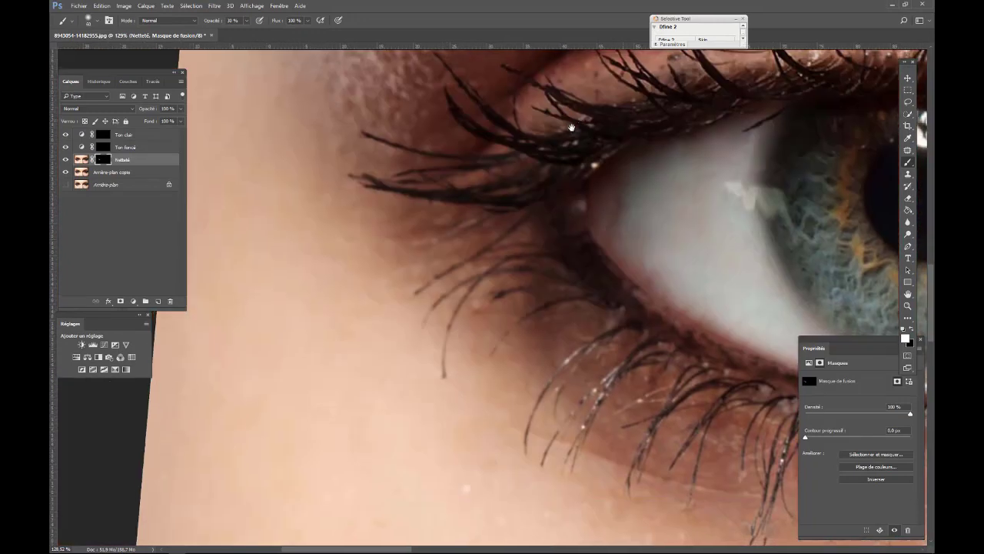
mouse_move(417, 198)
left_mouse_down()
mouse_move(365, 144)
mouse_move(411, 99)
mouse_move(562, 167)
mouse_move(572, 276)
mouse_move(622, 333)
mouse_move(562, 373)
left_mouse_up()
mouse_move(660, 351)
left_mouse_down()
mouse_move(649, 340)
mouse_move(661, 399)
mouse_move(689, 382)
mouse_move(668, 423)
mouse_move(431, 345)
left_mouse_up()
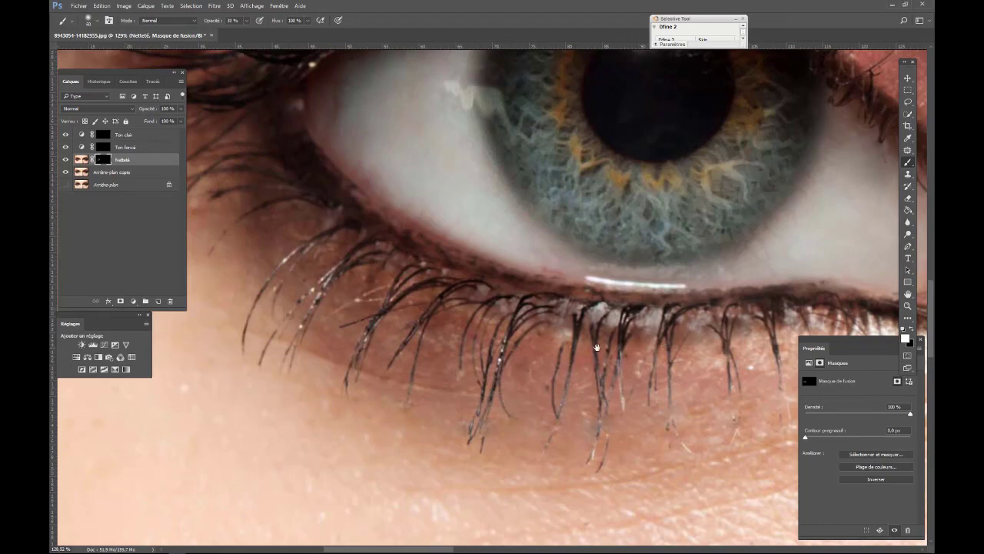
left_click_drag(616, 363, 315, 366)
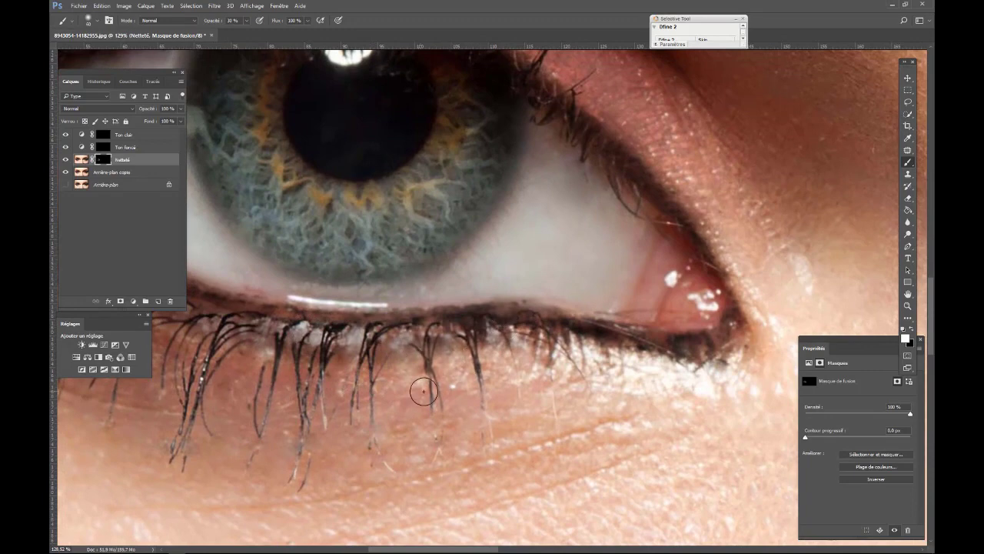
left_click_drag(508, 361, 565, 531)
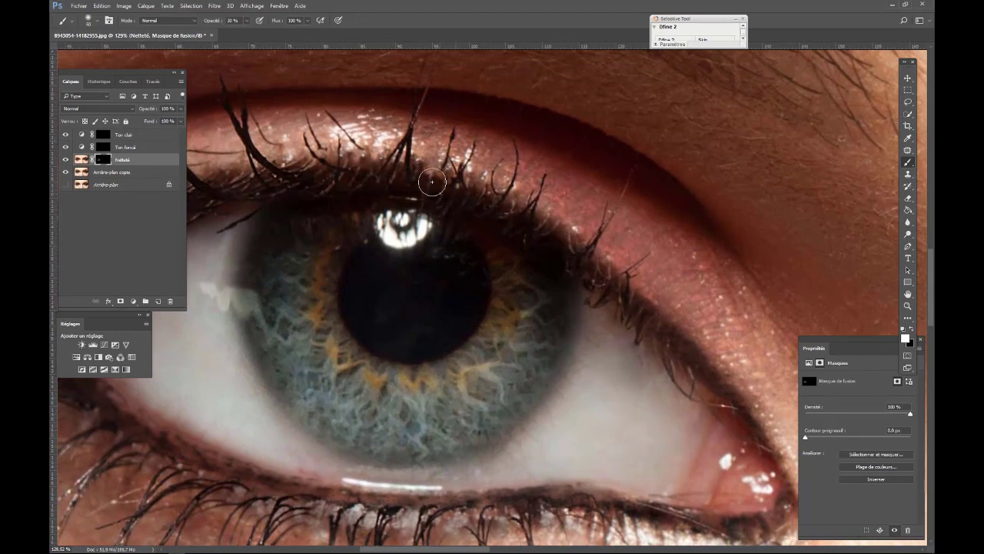
- Preview the Netteté mask alone, zoom out, and select the Ton foncé mask
left_click(103, 163, "alt")
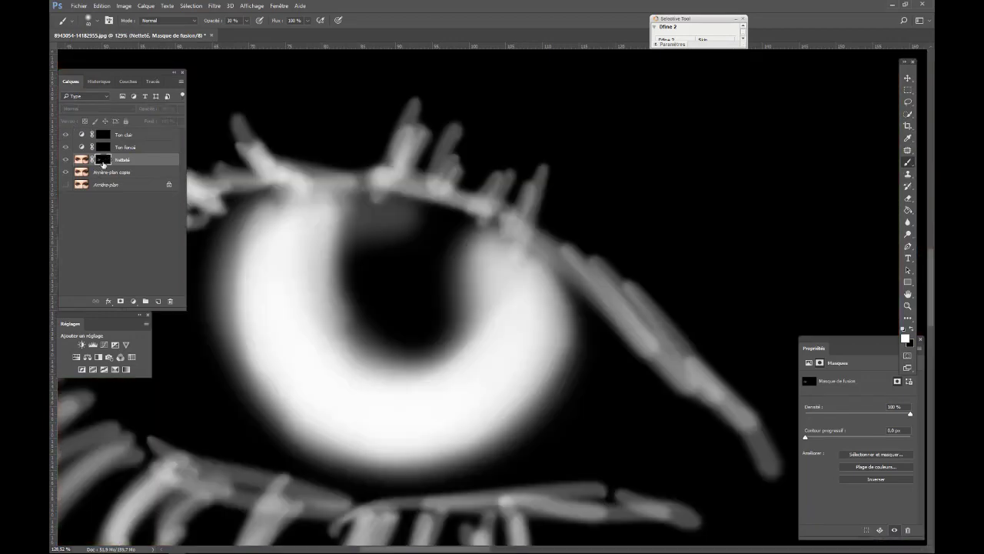
left_click(103, 163, "alt")
scroll(457, 246, "down", 3)
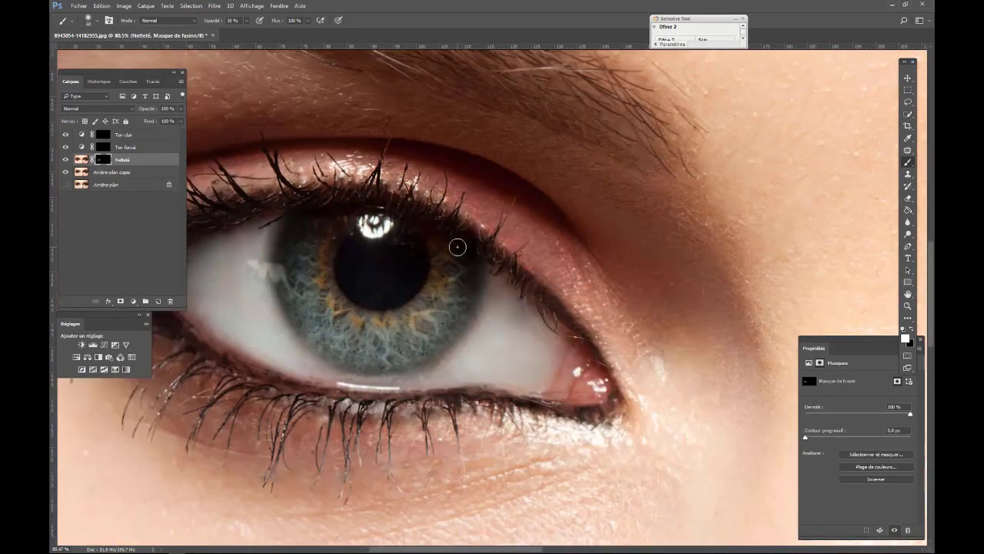
scroll(453, 263, "down", 2)
scroll(435, 264, "down", 1)
scroll(435, 263, "up", 1)
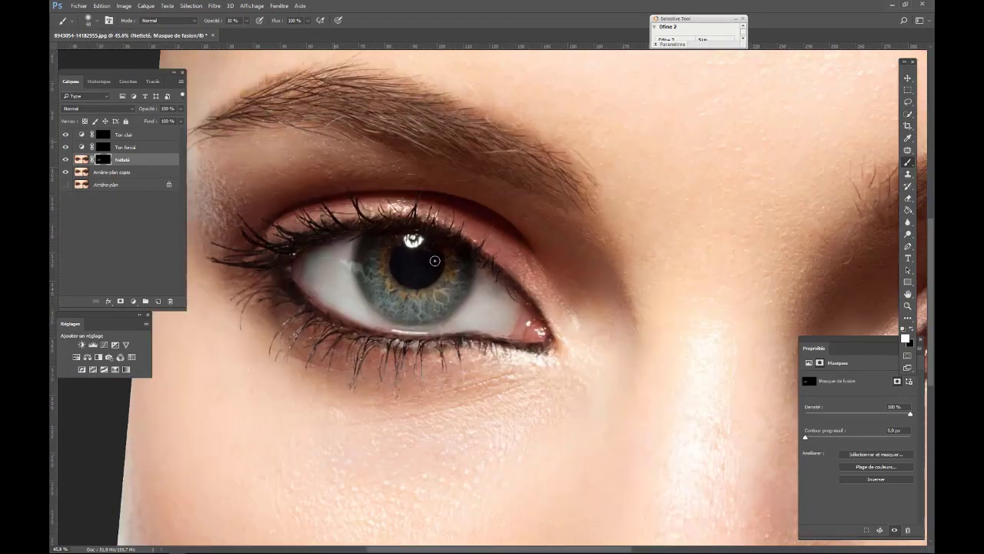
scroll(435, 262, "up", 1)
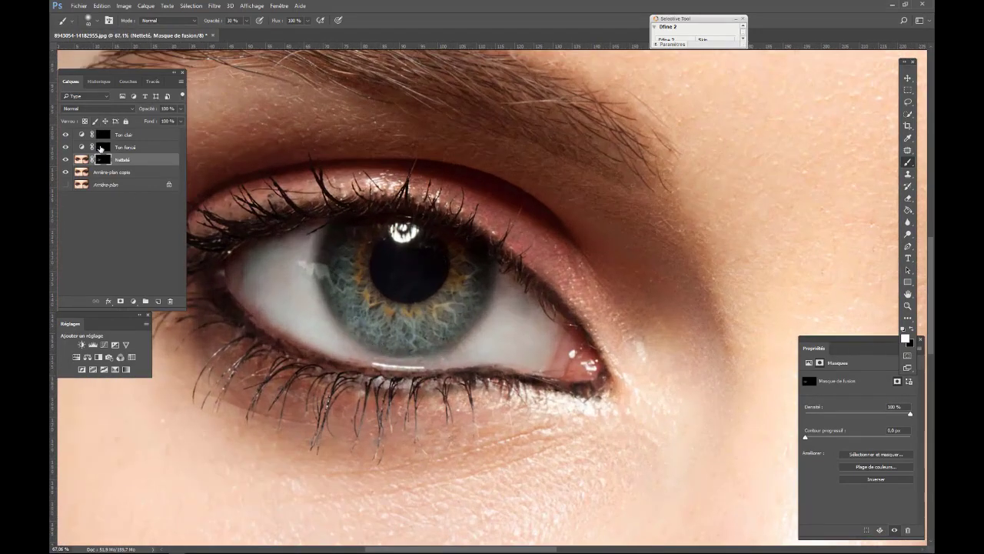
left_click(100, 147)
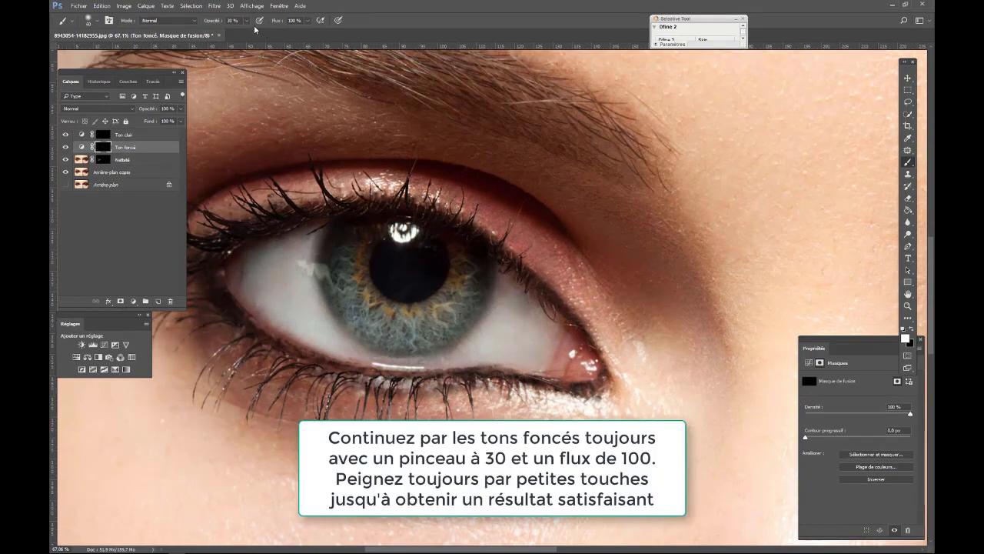
- Zoom in, set a 29 px brush, and paint darkening around the iris on the Ton foncé mask
scroll(415, 263, "up", 1)
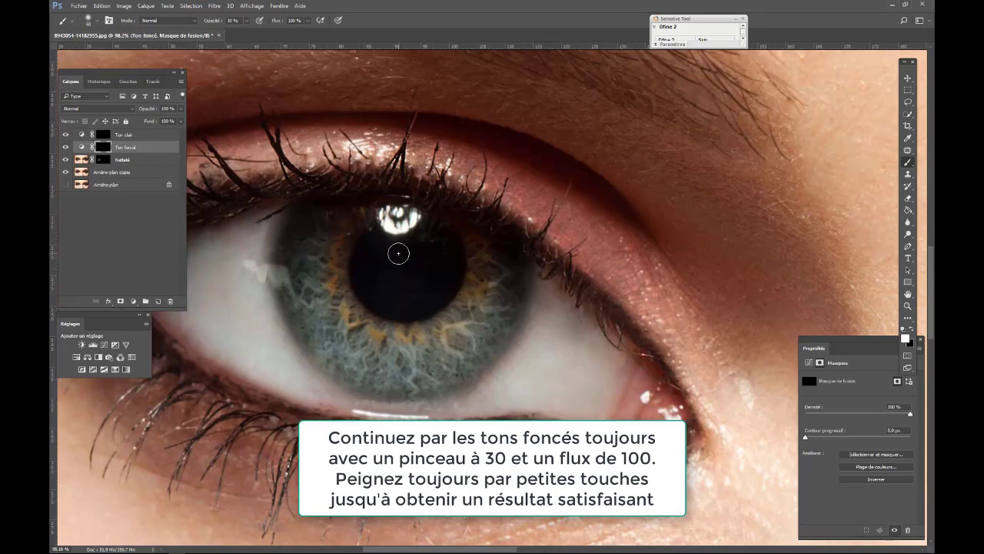
scroll(376, 188, "up", 2)
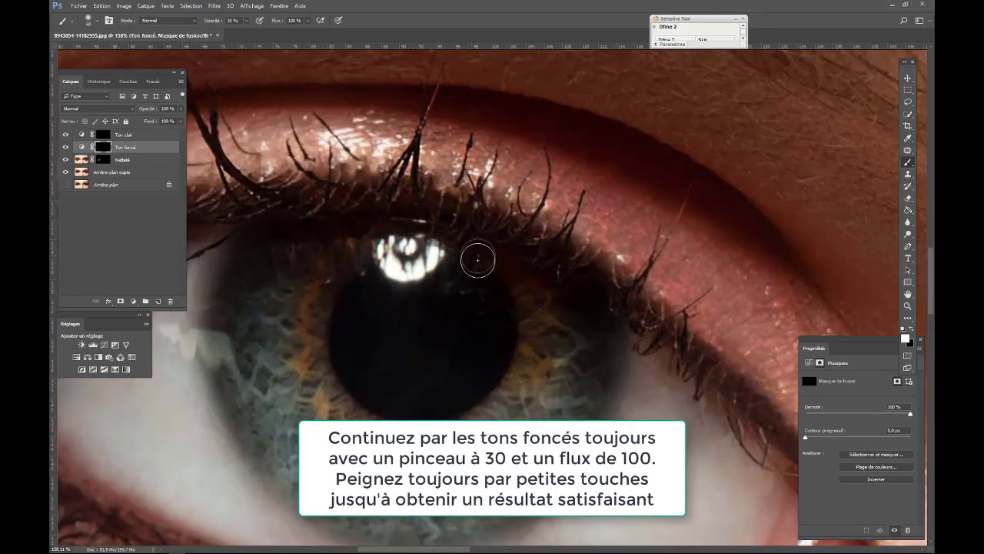
right_click(468, 322, "alt")
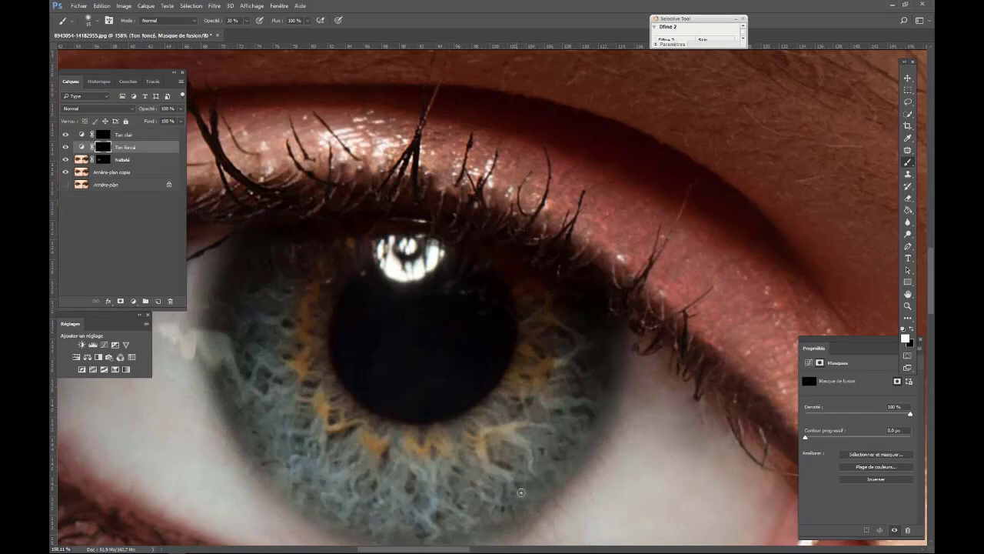
scroll(393, 314, "down", 1)
scroll(406, 326, "down", 3)
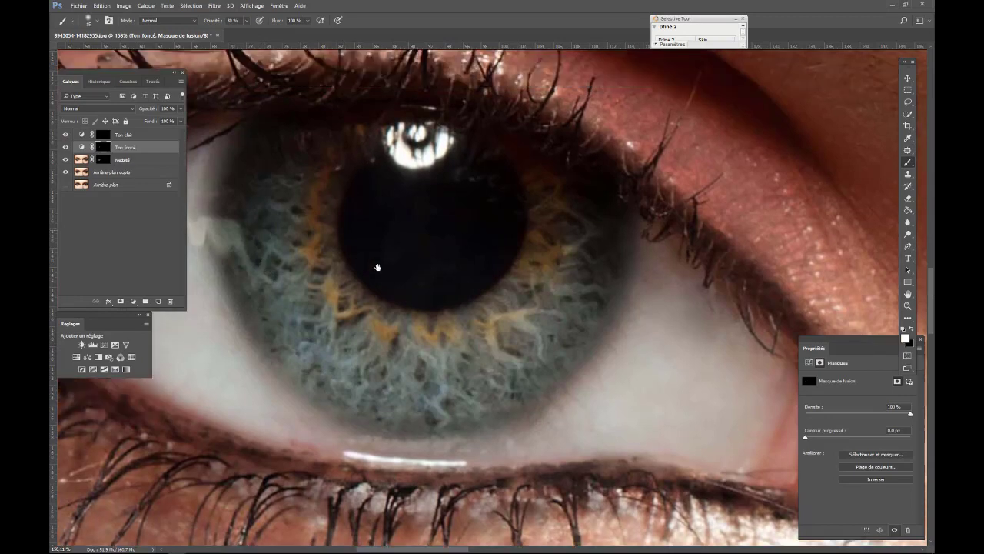
scroll(307, 200, "up", 2)
scroll(323, 222, "down", 3)
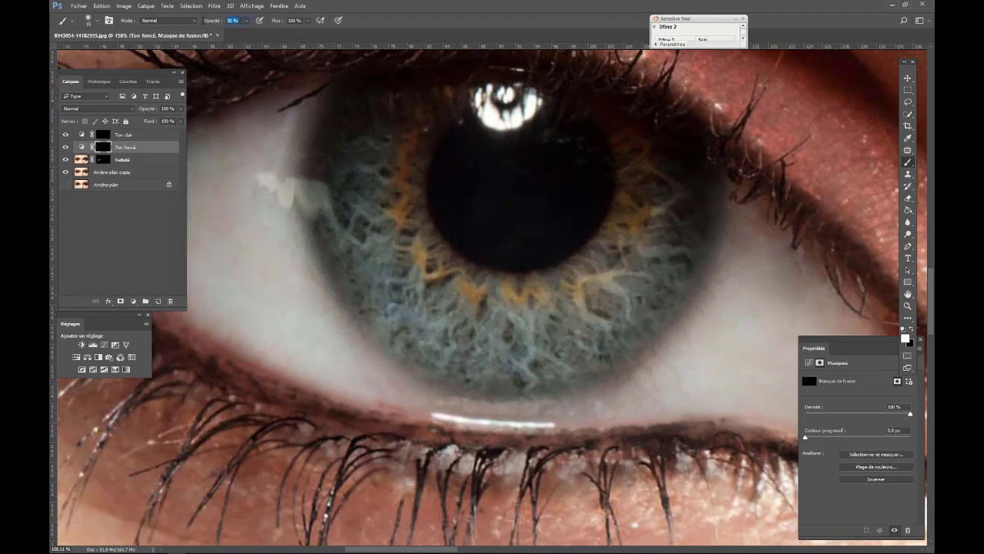
- Set the brush to 15% opacity, 60% flow and 45 px size
type("15")
key("Return")
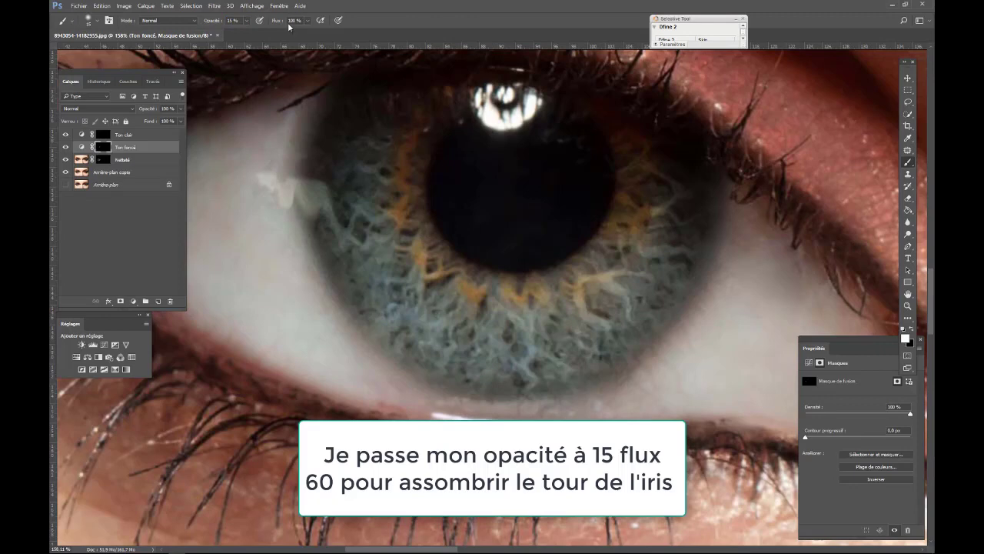
type("60")
left_click_drag(335, 153, 346, 160)
- Darken the lower rim of the iris on the Ton foncé mask
mouse_move(377, 318)
left_mouse_down()
mouse_move(639, 350)
mouse_move(702, 154)
left_mouse_up()
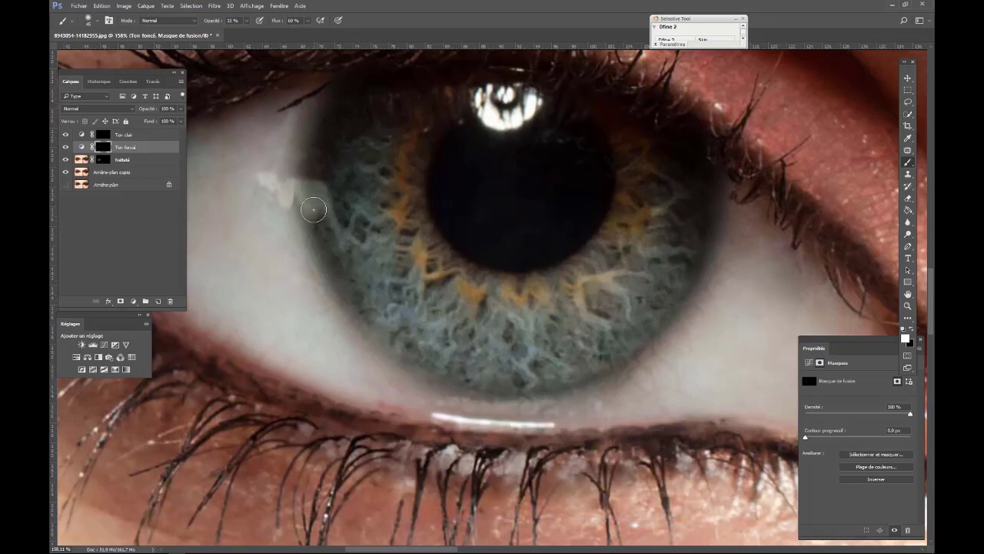
scroll(395, 343, "down", 3)
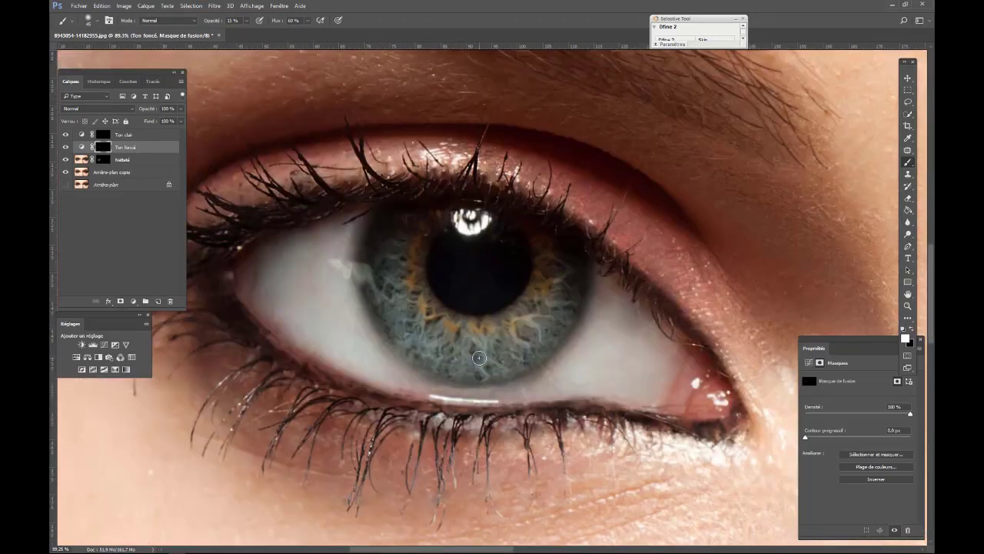
scroll(395, 343, "down", 2)
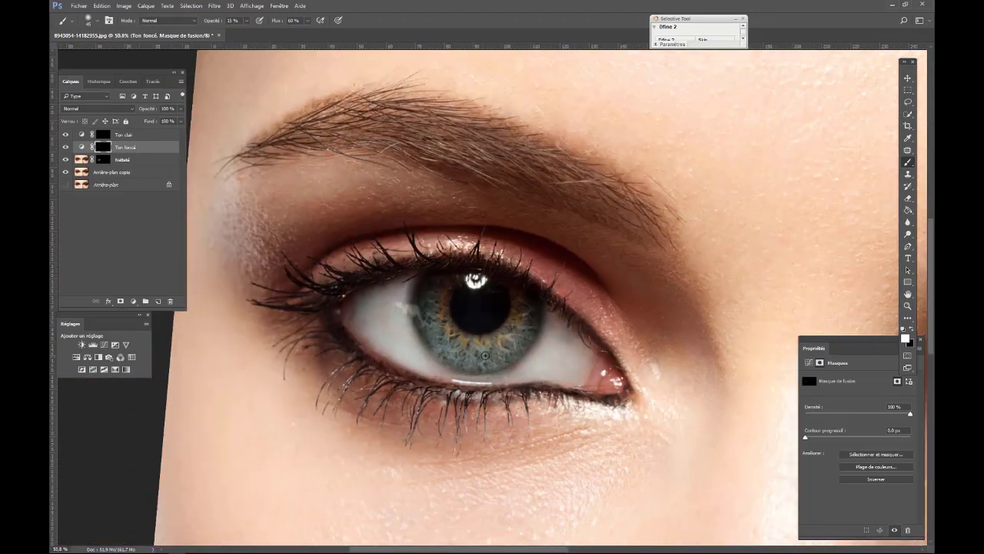
- Hide the Ton foncé layer to compare the eye without its darkening
left_click(66, 146)
left_click(67, 147)
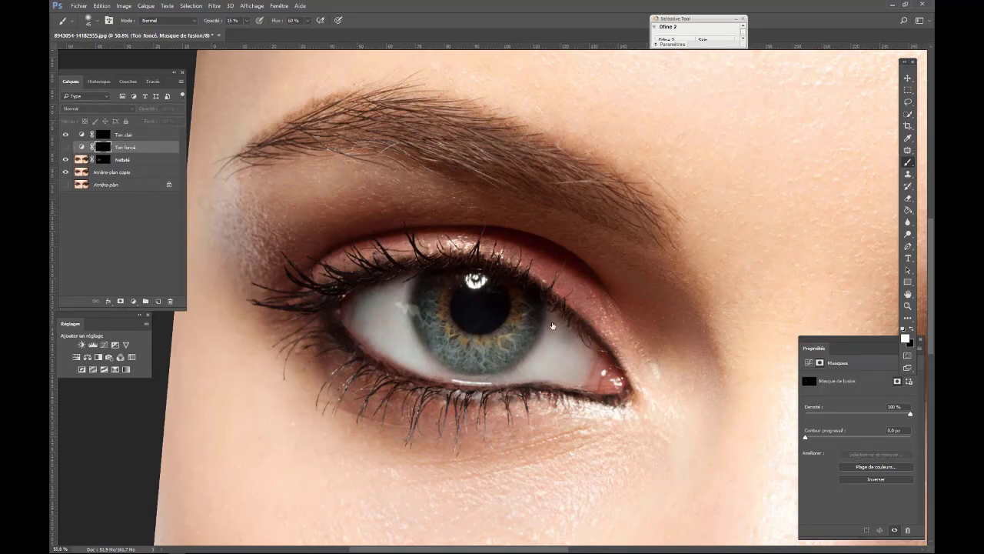
scroll(552, 325, "up", 4)
scroll(455, 297, "down", 3)
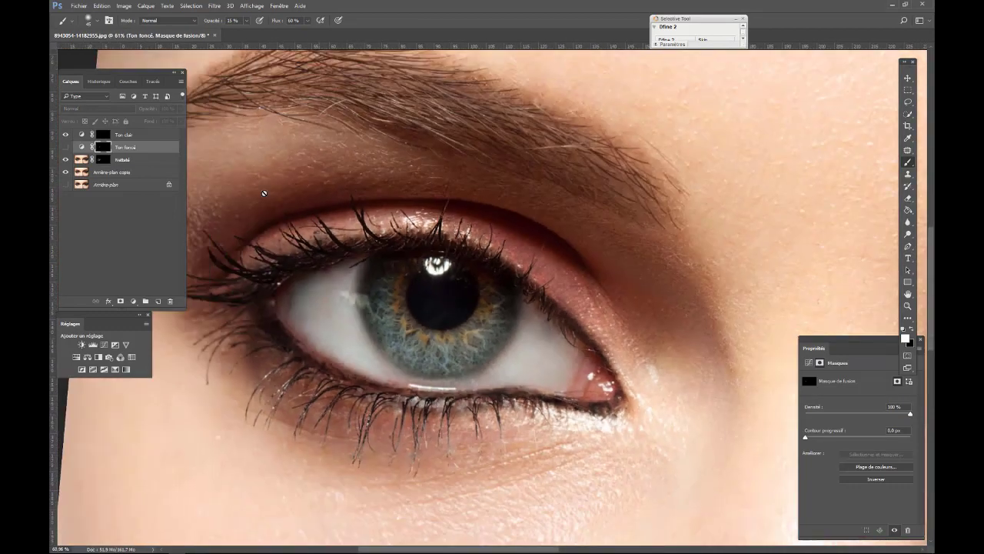
- Set brush opacity to 40%, resize the brush, and frame the lower lashes and inner corner
left_click(231, 20)
type("40")
scroll(324, 305, "up", 2)
scroll(322, 301, "up", 1)
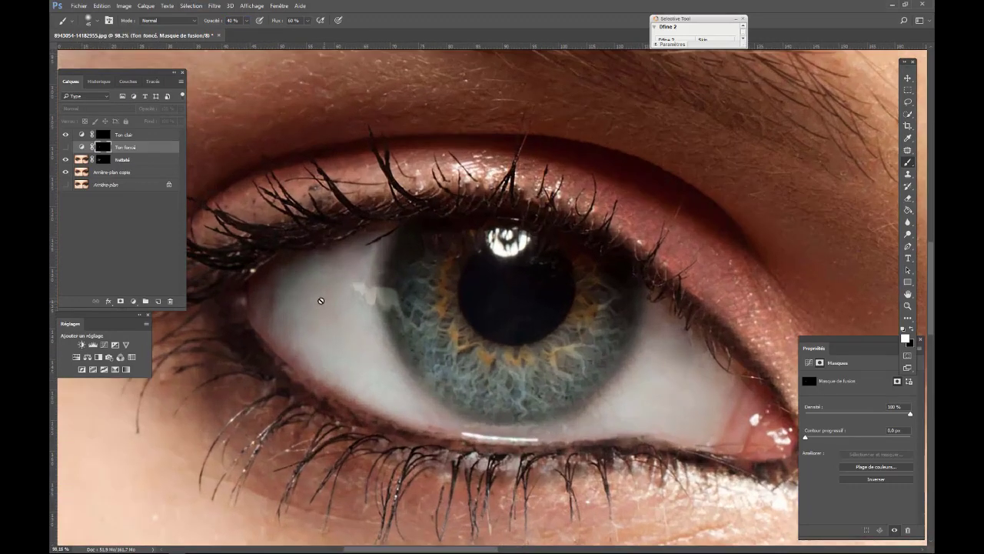
left_click_drag(320, 301, 316, 289)
left_click_drag(338, 217, 462, 169)
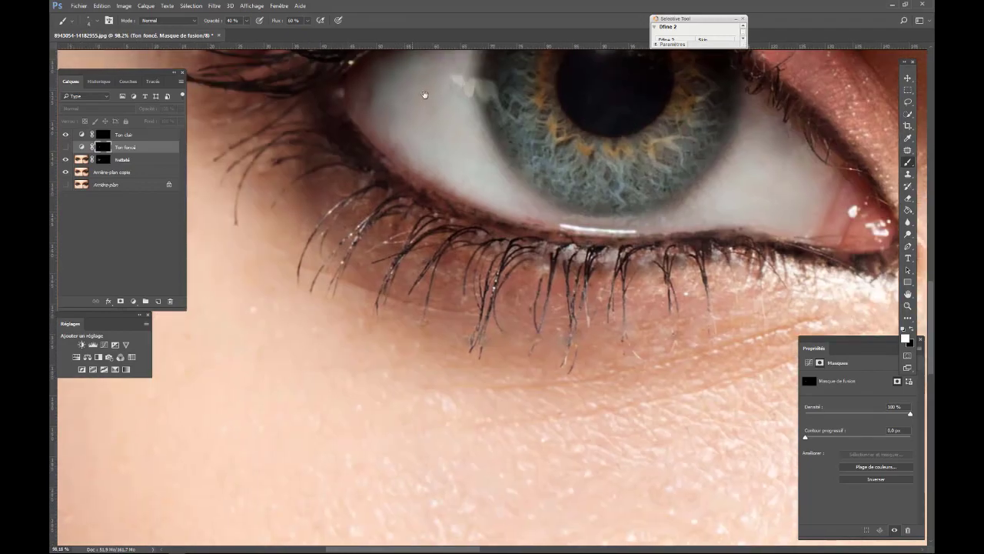
scroll(461, 164, "up", 1)
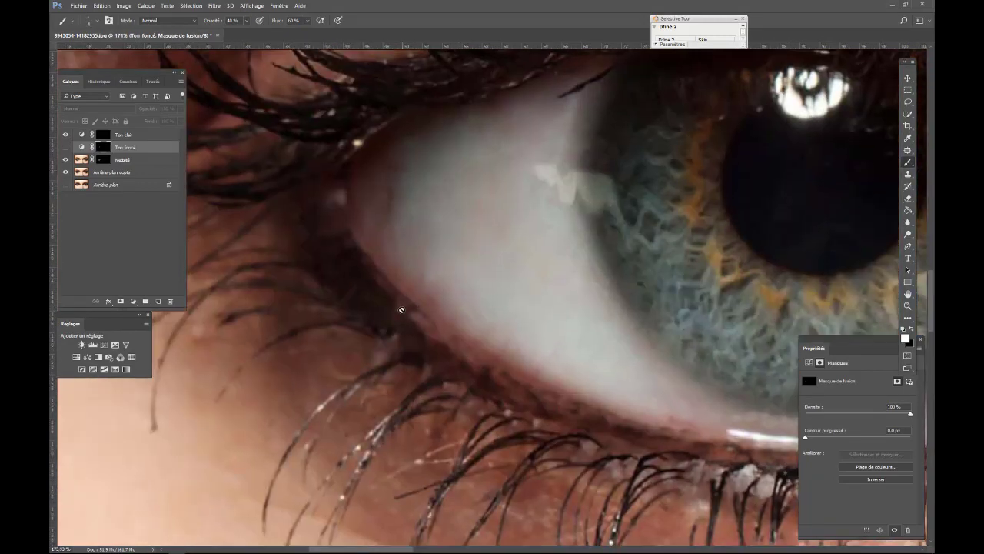
scroll(460, 150, "up", 1)
left_click_drag(459, 147, 501, 125)
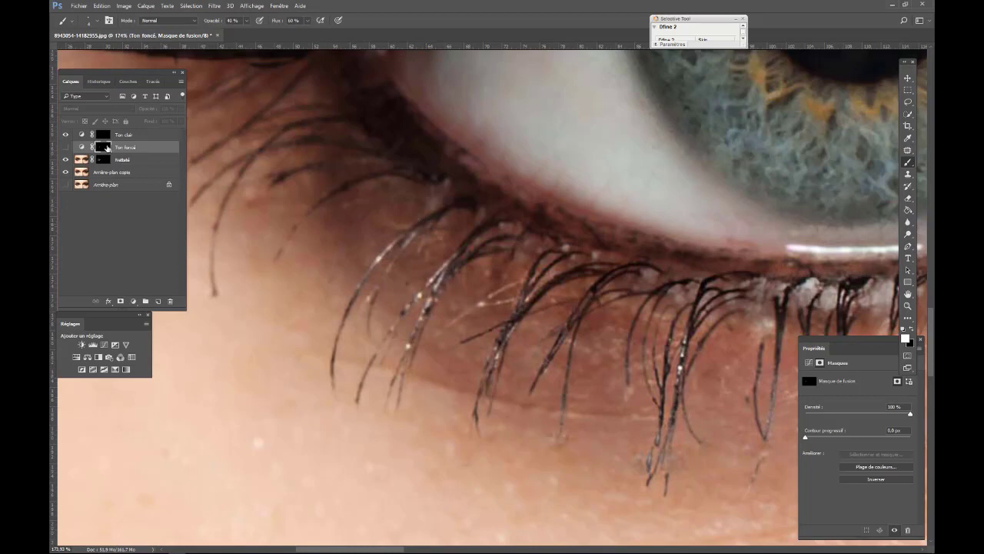
- Show the Ton foncé layer again and target its layer mask
left_click(82, 147)
left_click(65, 146)
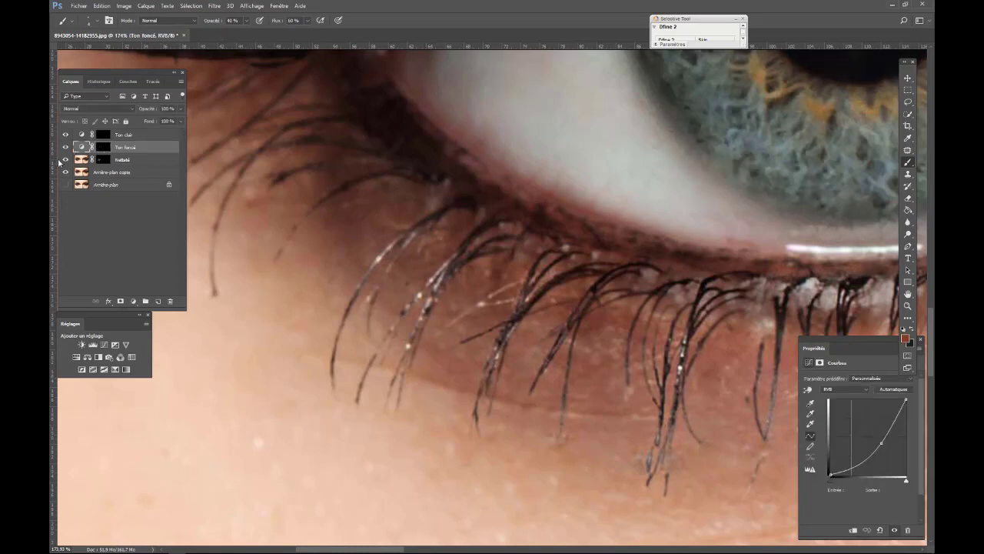
left_click(102, 147)
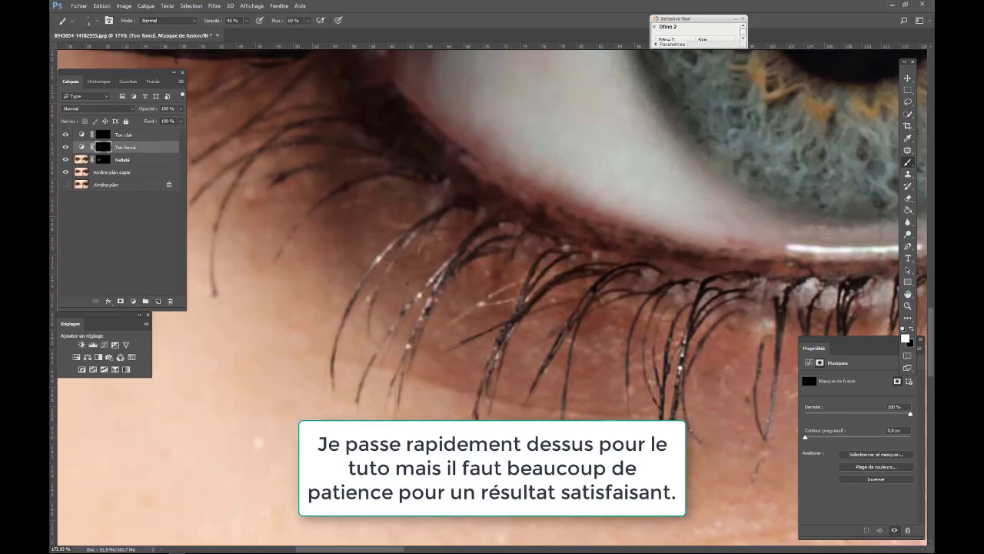
- Extend a lower eyelash with a dark stroke, then review the eye corners and upper lid
left_click_drag(653, 363, 338, 279)
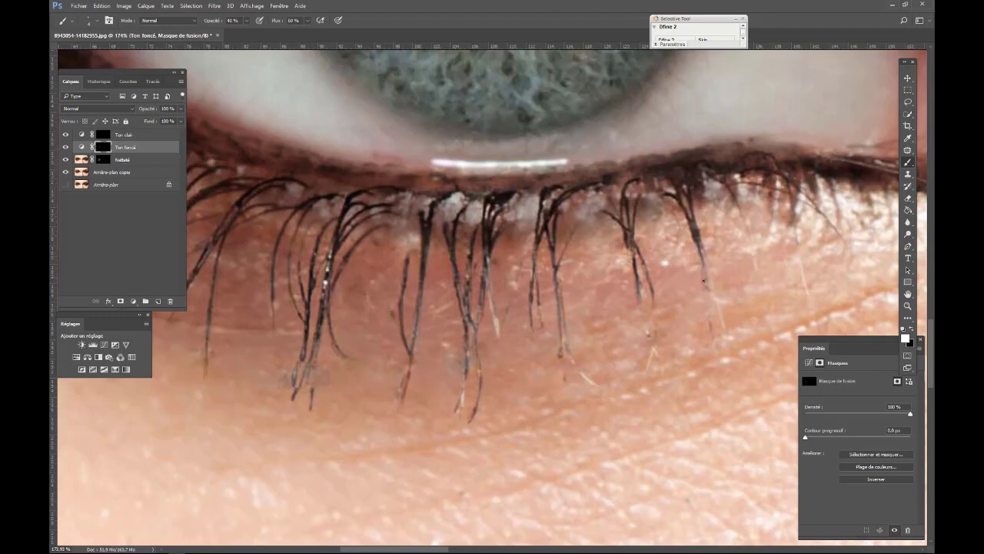
left_click_drag(704, 270, 706, 290)
left_click_drag(259, 248, 436, 275)
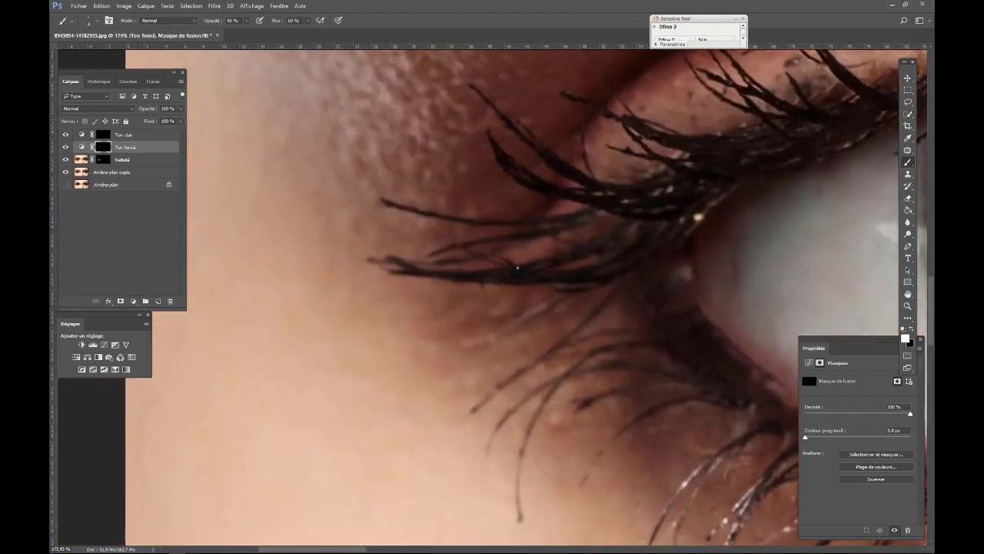
mouse_move(703, 145)
left_mouse_down()
mouse_move(429, 225)
mouse_move(320, 224)
mouse_move(115, 292)
left_mouse_up()
left_click_drag(335, 337, 451, 183)
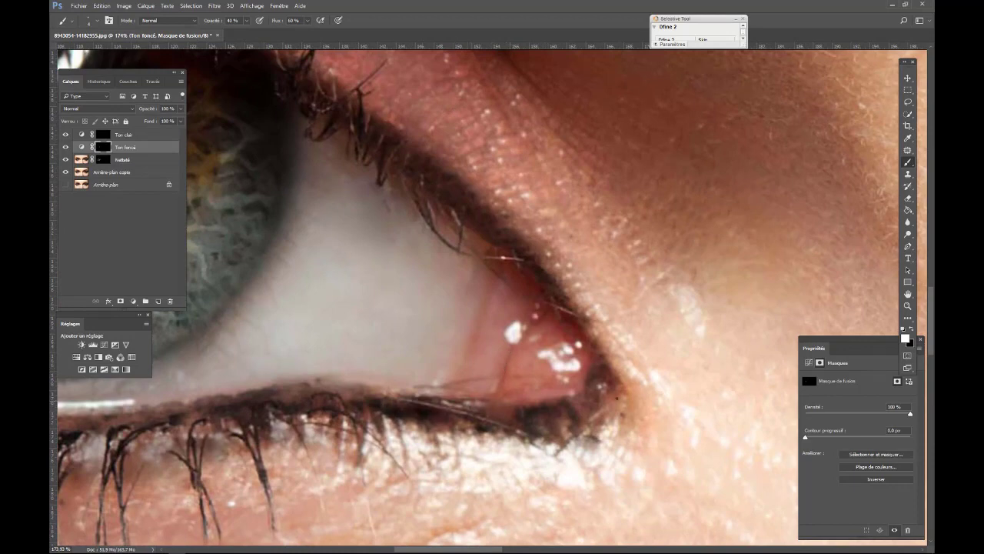
scroll(572, 236, "down", 3)
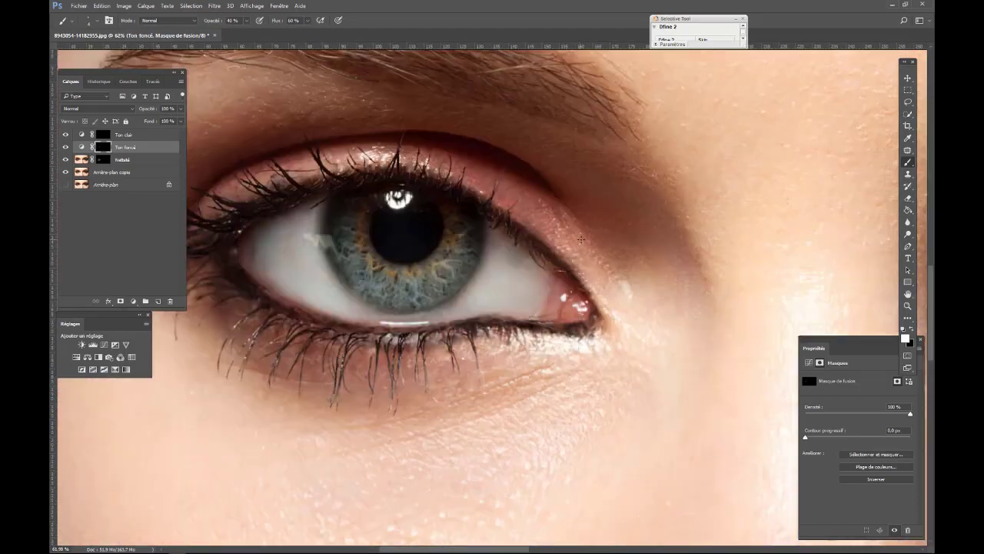
scroll(573, 235, "down", 2)
scroll(538, 261, "up", 2)
scroll(461, 265, "up", 2)
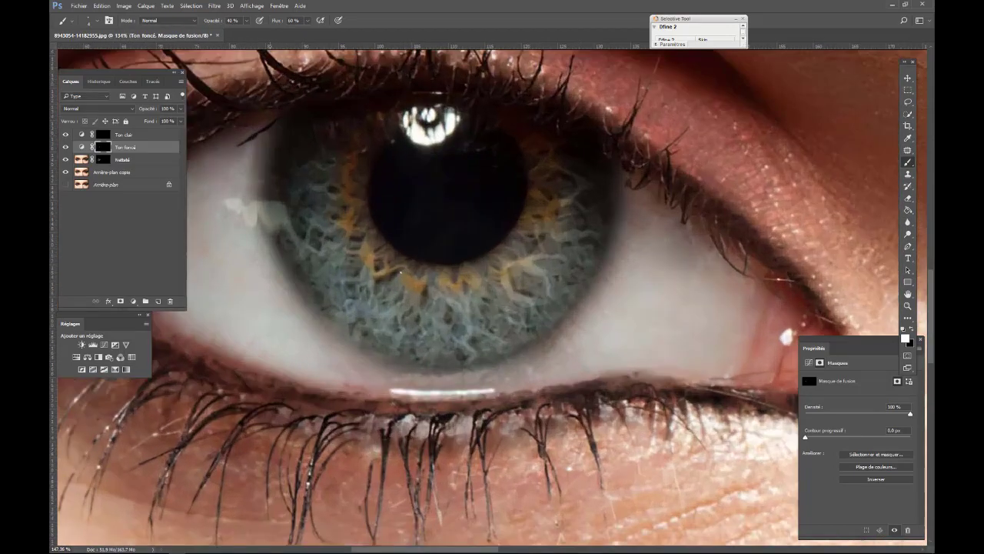
scroll(400, 271, "up", 2)
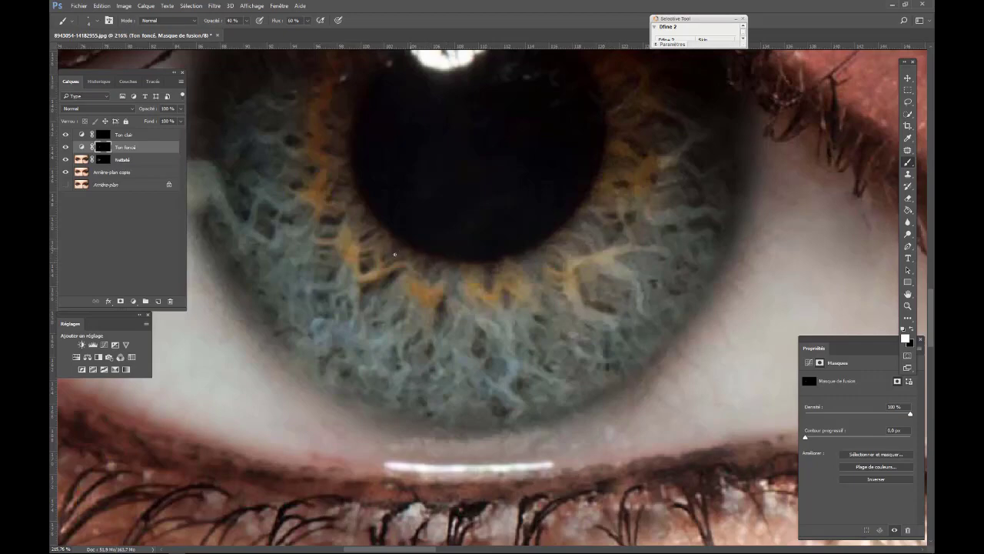
scroll(785, 186, "down", 10)
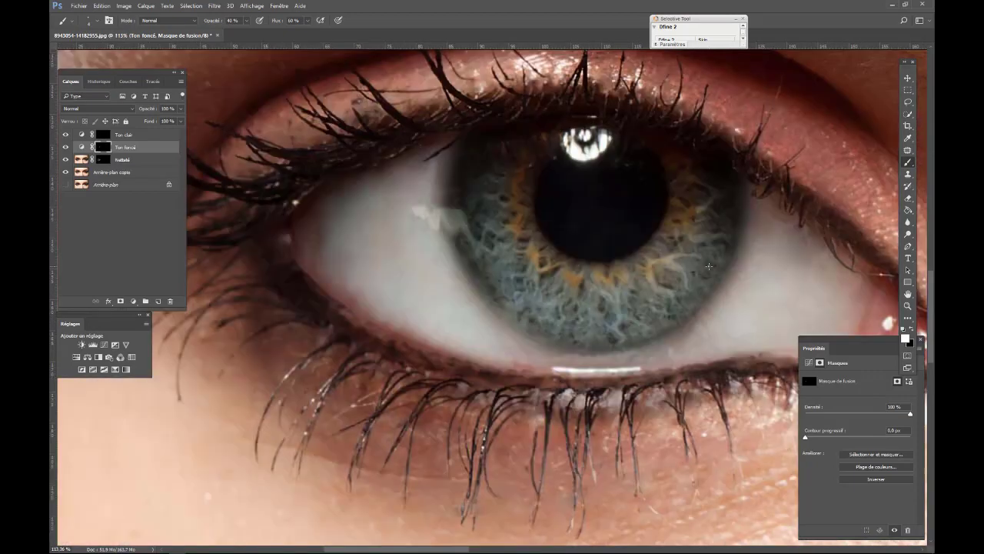
scroll(712, 274, "down", 1)
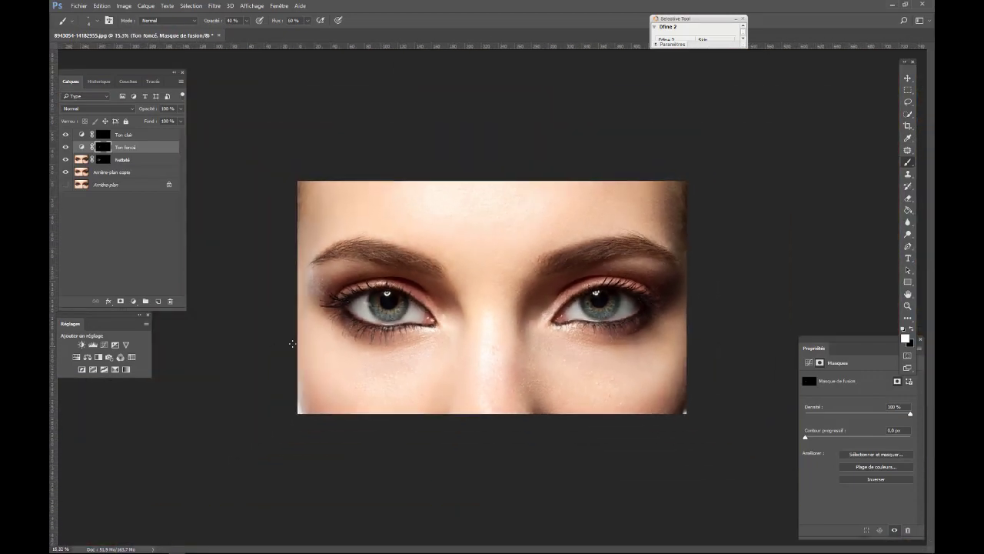
scroll(712, 274, "up", 2)
scroll(712, 274, "up", 1)
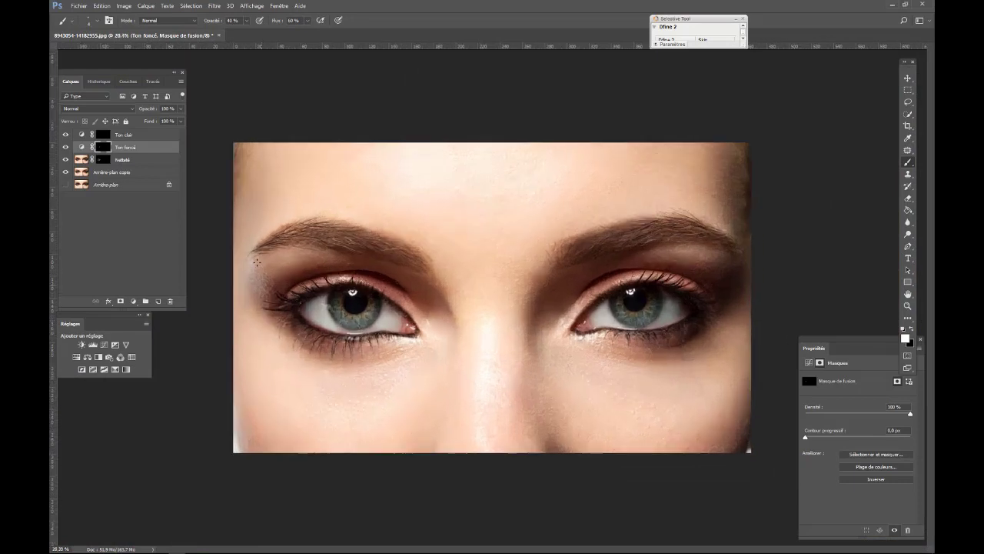
- Toggle Ton foncé off and on to compare, then select the Ton clair layer
left_click(65, 147)
left_click(65, 147)
left_click(126, 136)
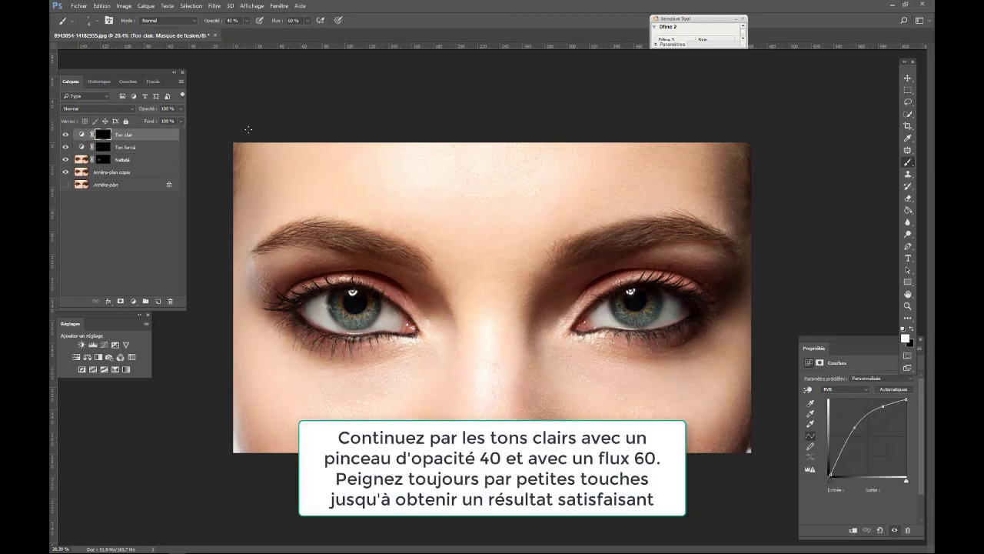
- Zoom into the eye and set the brush size to 34 px
scroll(372, 303, "up", 3)
scroll(372, 303, "up", 3)
scroll(372, 303, "up", 2)
scroll(372, 303, "up", 1)
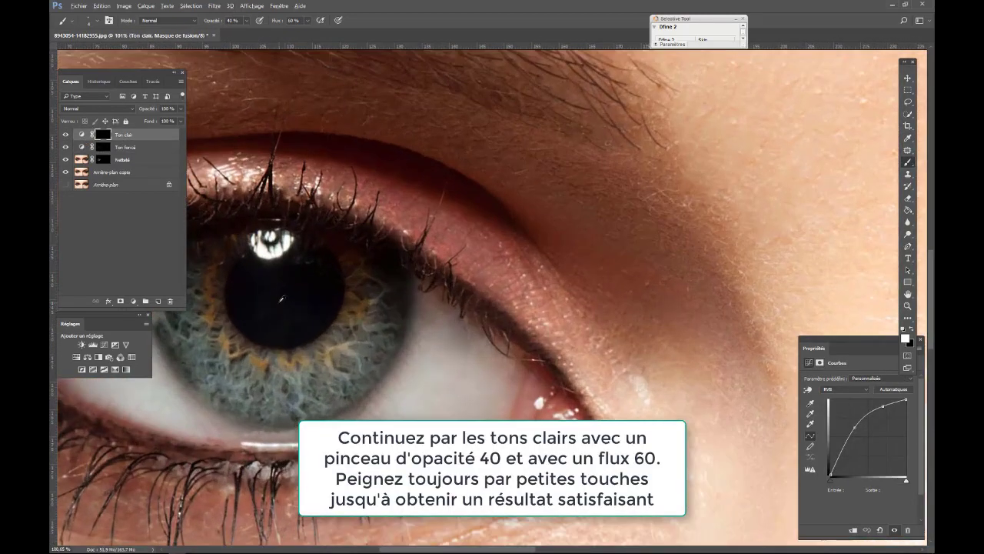
right_click(278, 299, "alt")
scroll(283, 302, "up", 2)
left_click_drag(325, 334, 376, 382)
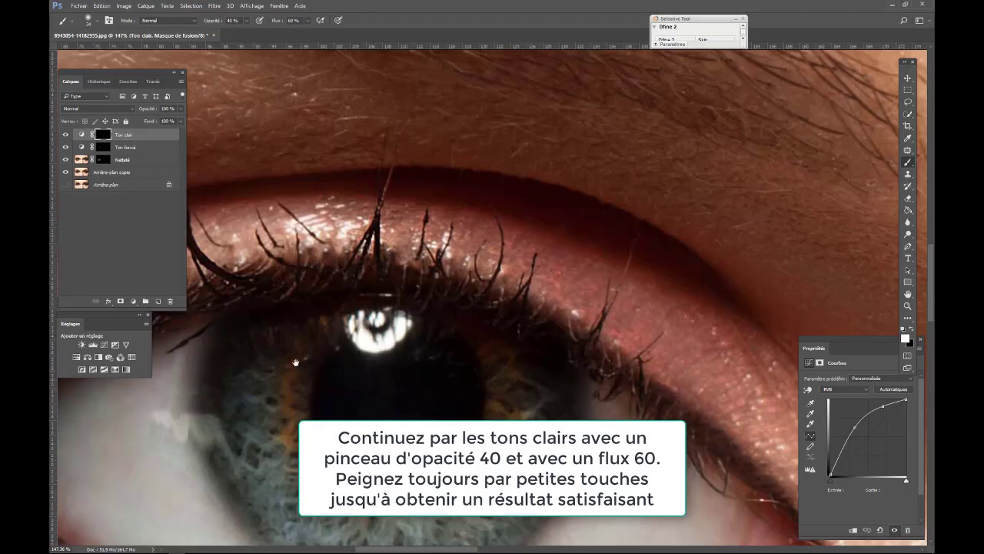
- Brighten the eye-corner highlight, lower lid, upper-lid shine and a spot at the lash base
left_click_drag(296, 362, 241, 119)
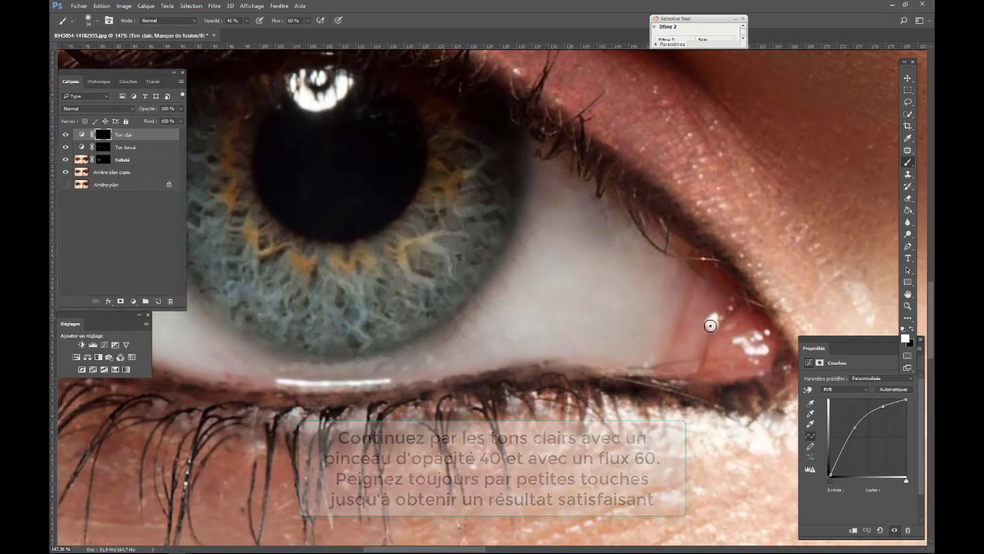
mouse_move(743, 347)
left_mouse_down()
mouse_move(759, 342)
mouse_move(742, 325)
mouse_move(732, 326)
mouse_move(734, 338)
left_mouse_up()
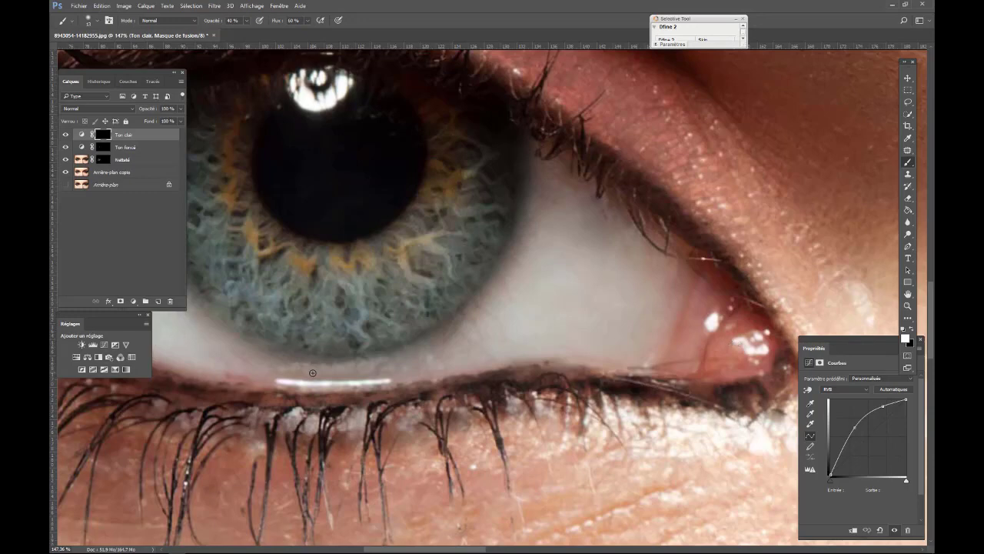
mouse_move(284, 380)
left_mouse_down()
mouse_move(386, 380)
mouse_move(282, 381)
mouse_move(370, 382)
mouse_move(352, 385)
left_mouse_up()
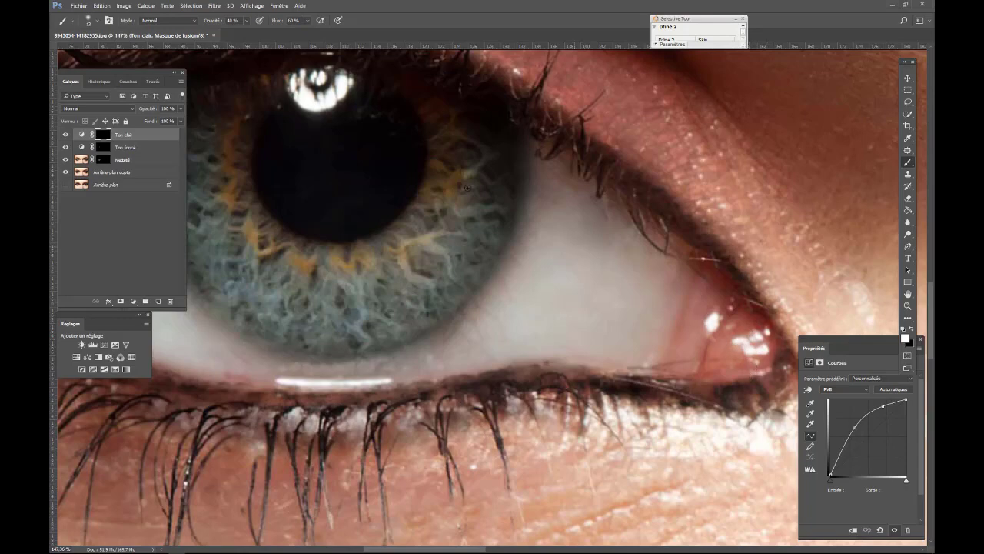
mouse_move(323, 173)
left_mouse_down()
mouse_move(545, 479)
mouse_move(542, 469)
left_mouse_up()
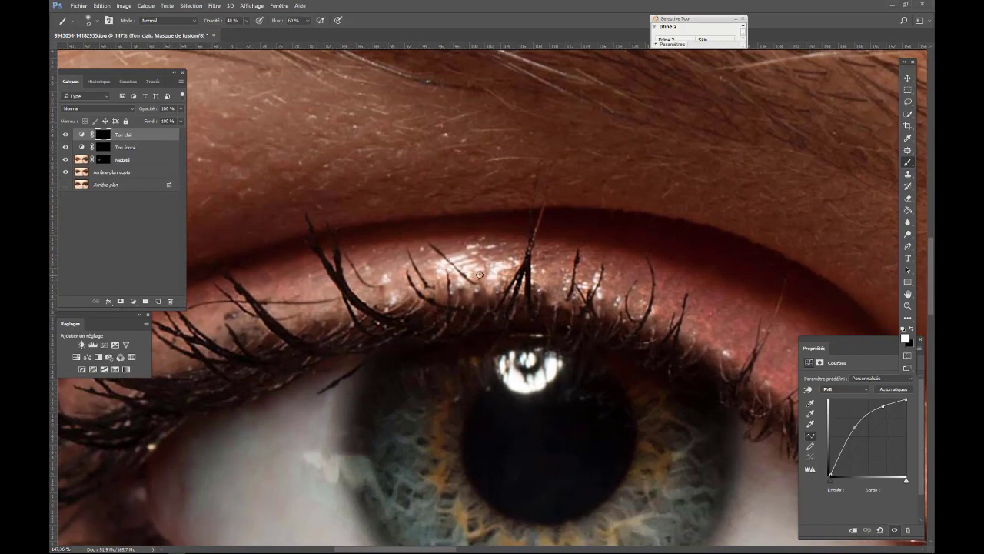
left_click_drag(461, 249, 519, 244)
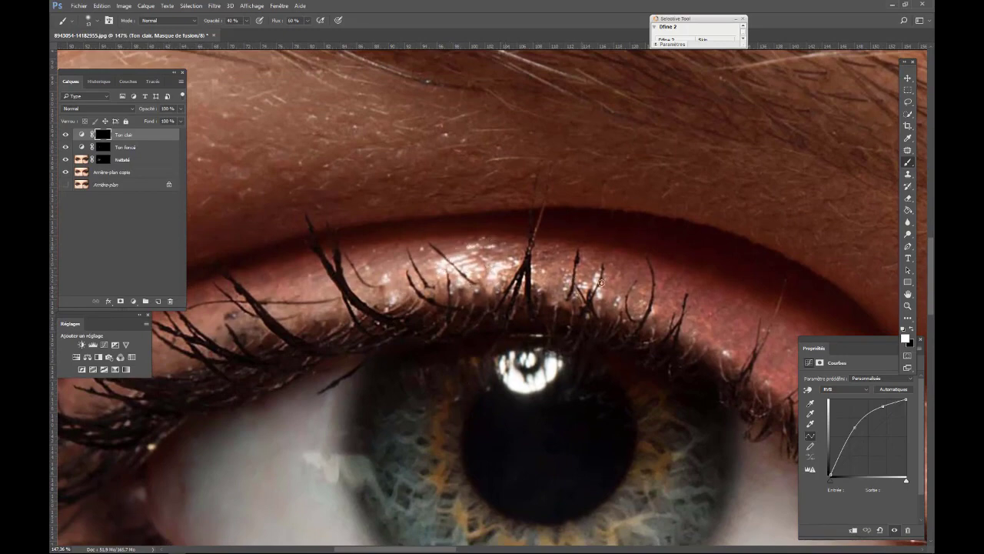
left_click_drag(605, 296, 600, 270)
- Centre the iris, set the brush to 24 px, and brighten the iris edge beside the eye-white highlight
left_click_drag(291, 352, 459, 226)
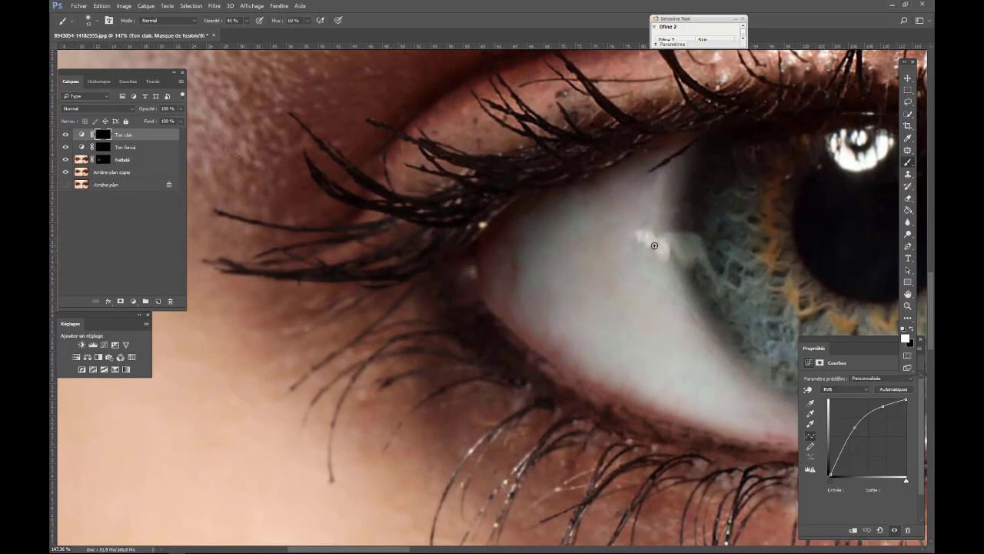
left_click_drag(690, 254, 532, 308)
right_click(532, 308, "alt")
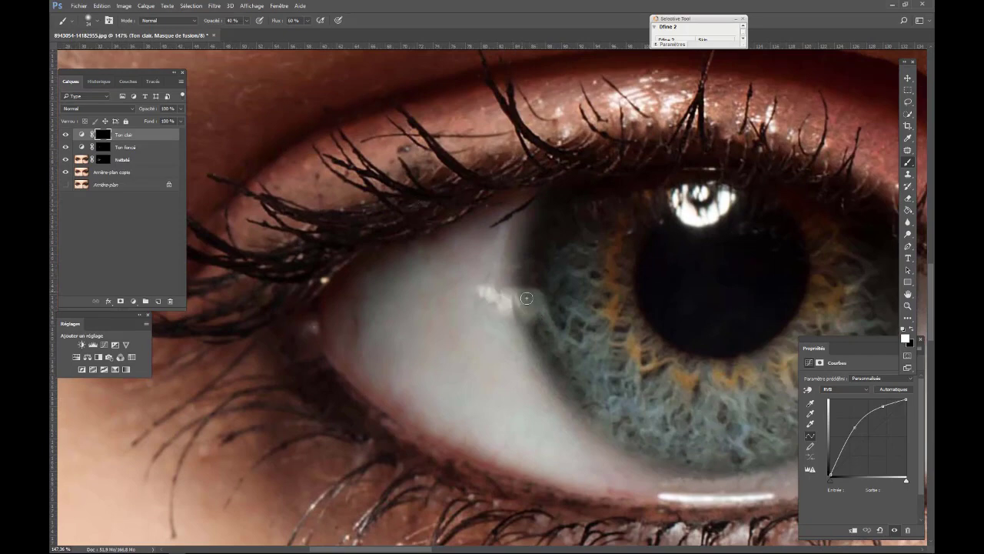
left_click_drag(527, 297, 509, 294)
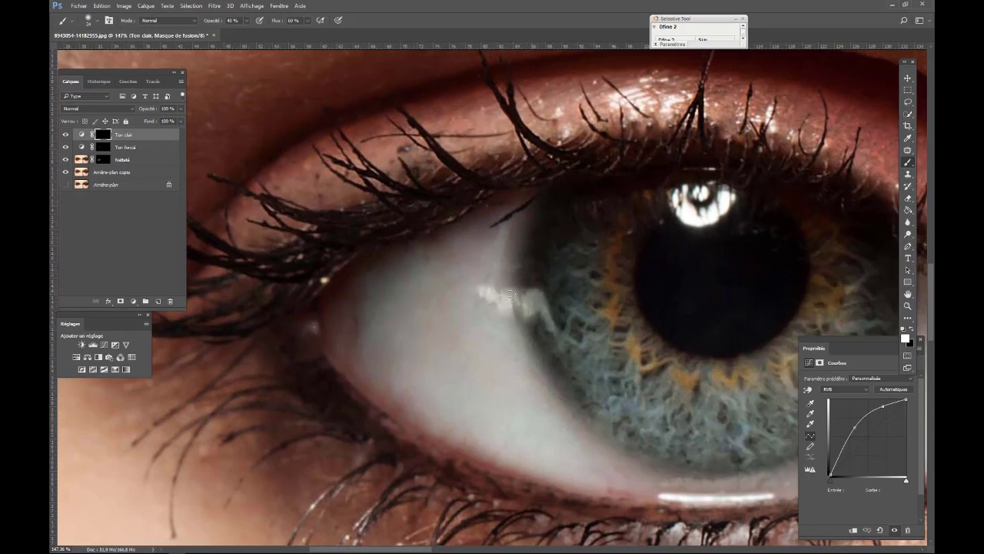
- Zoom out and back in, then pan to bring the whole eye into view
scroll(454, 419, "down", 3)
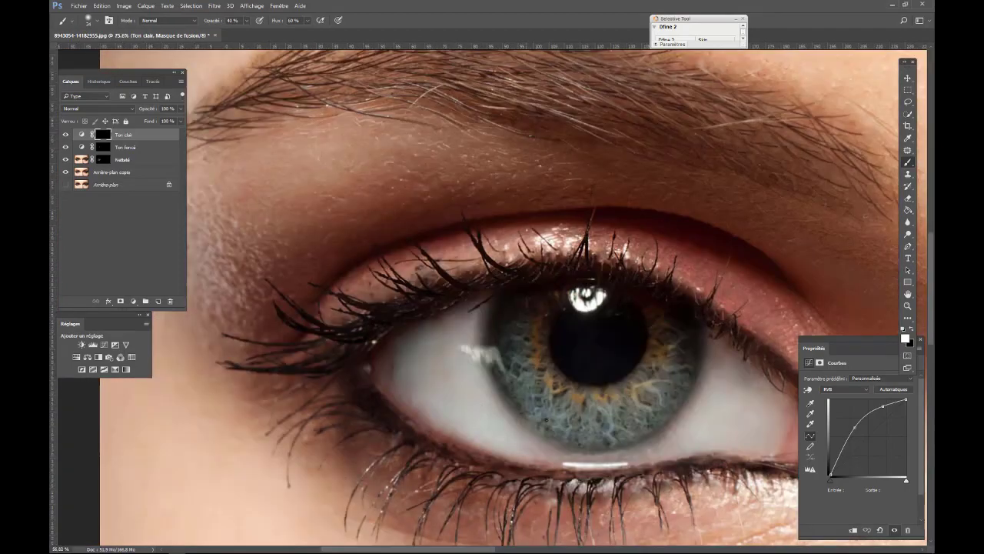
scroll(535, 429, "down", 4)
scroll(535, 430, "down", 1)
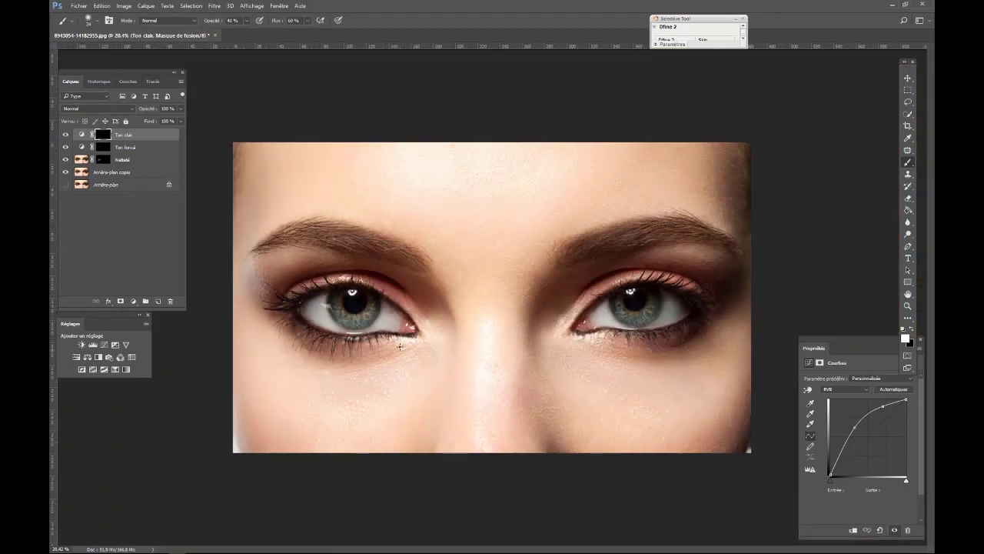
scroll(400, 348, "up", 1)
scroll(388, 348, "up", 2)
scroll(387, 347, "up", 2)
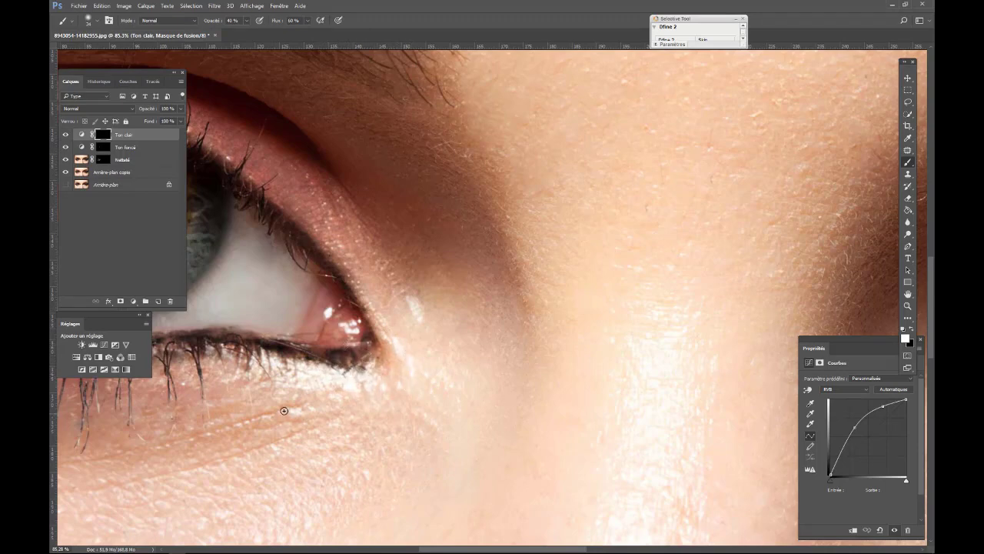
left_click_drag(284, 411, 394, 302)
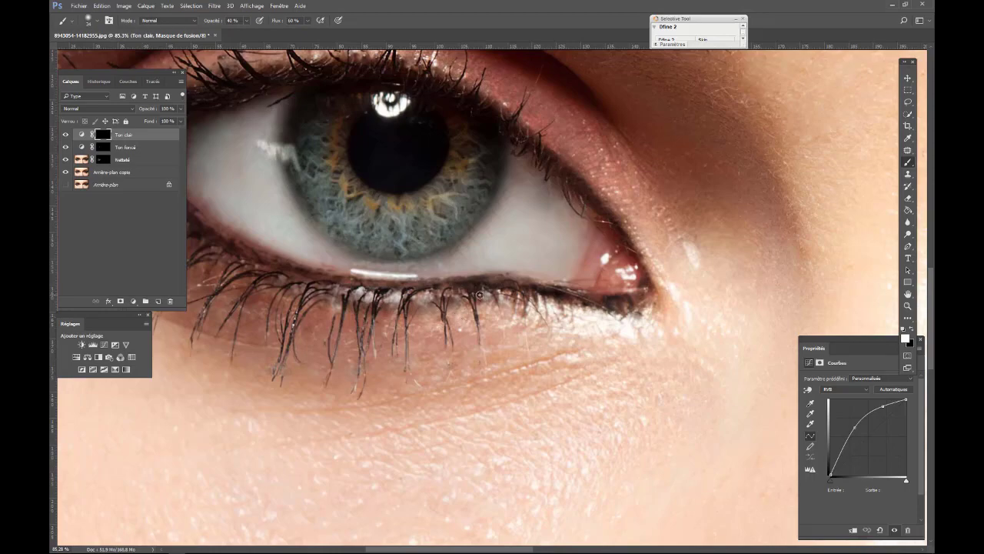
- Fit the whole face in the window with Ctrl+0, then zoom back in on the eye
key("ctrl+0")
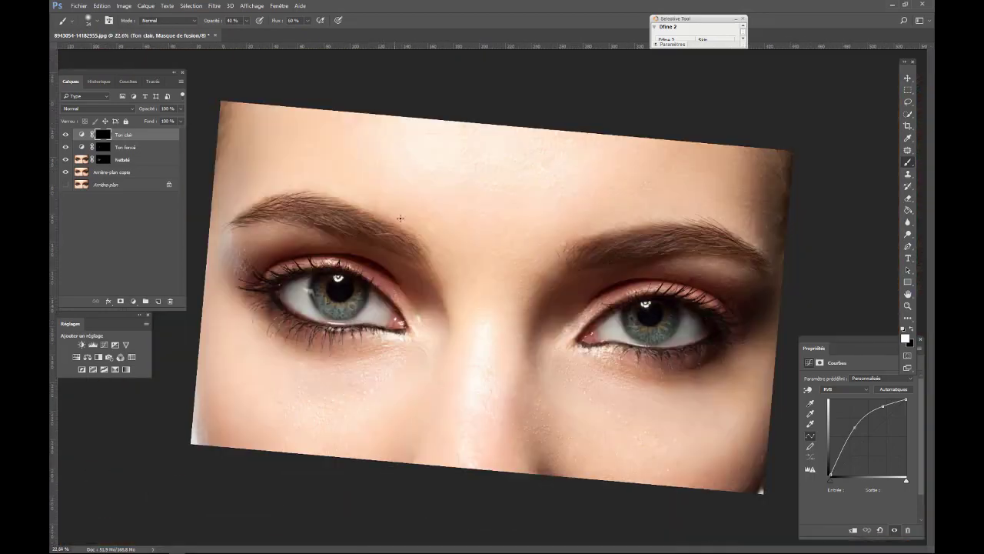
scroll(346, 294, "down", 2)
scroll(346, 294, "up", 1)
scroll(346, 295, "up", 3)
scroll(346, 295, "up", 2)
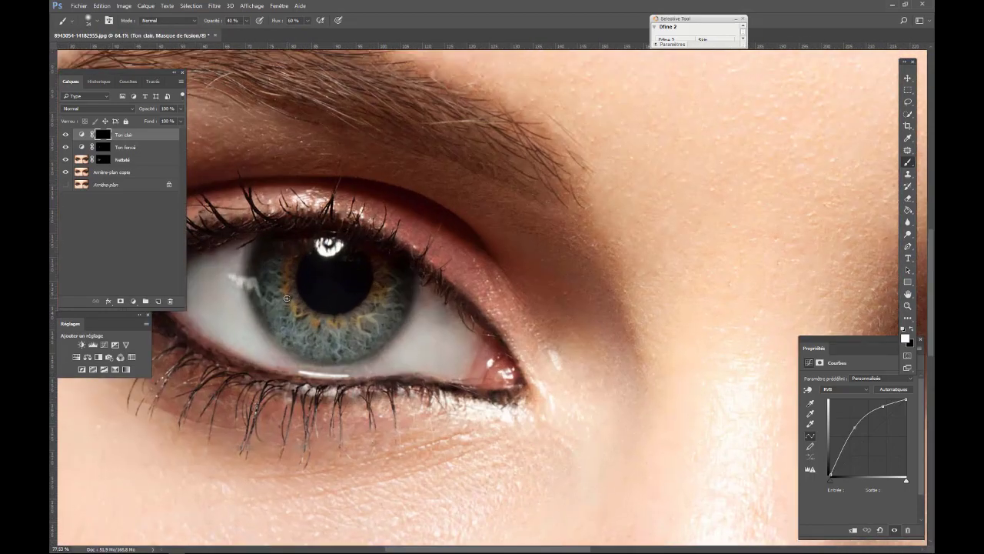
scroll(286, 297, "up", 1)
scroll(286, 297, "up", 1)
- Set a soft 7 px brush at 20% opacity, zoomed in on the iris
right_click(440, 330)
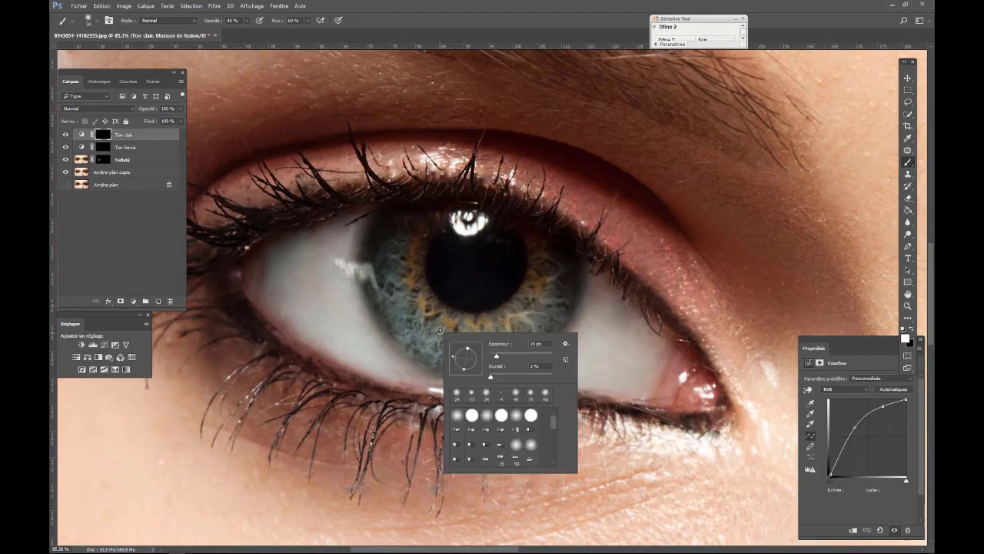
key("Escape")
scroll(408, 329, "up", 2)
scroll(408, 329, "up", 2)
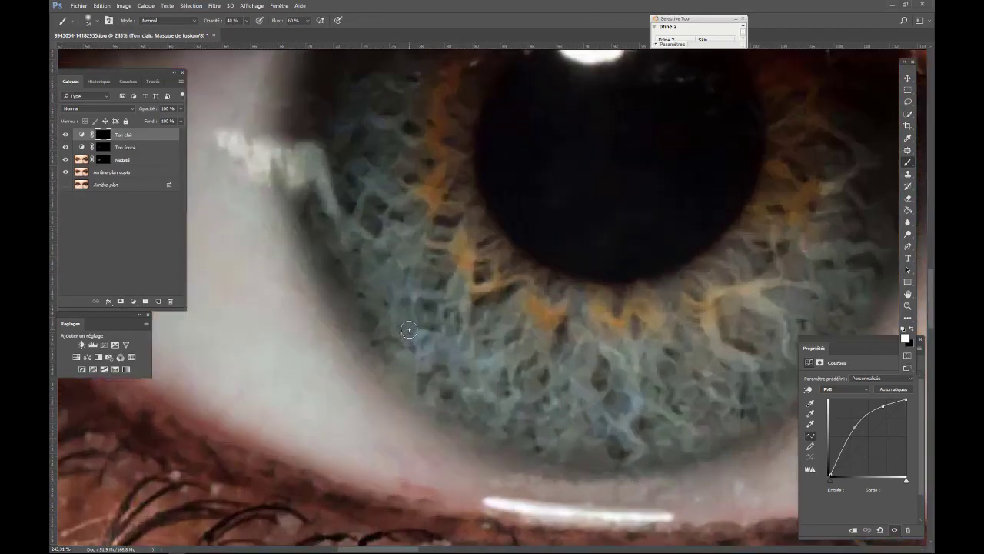
left_click_drag(408, 329, 393, 335)
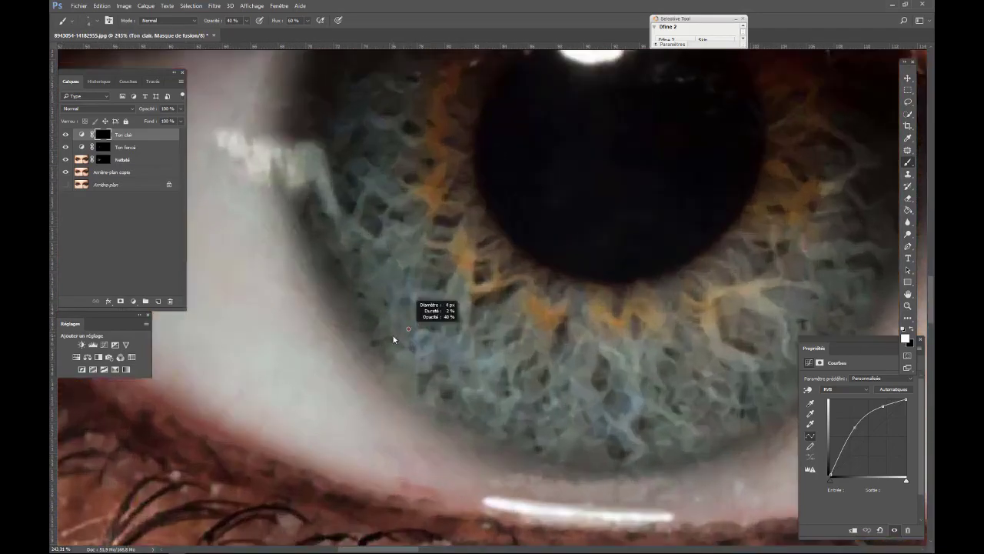
left_click(232, 20)
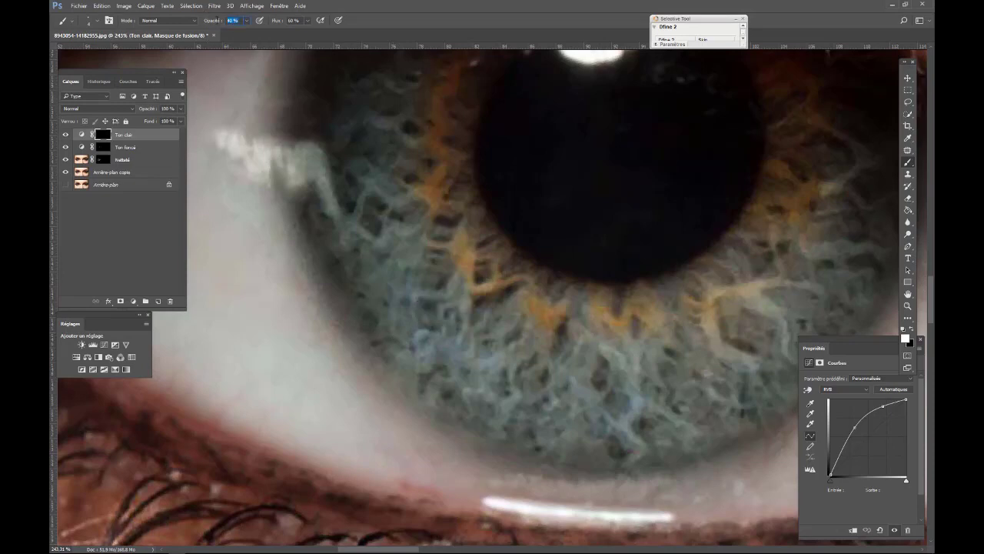
type("2")
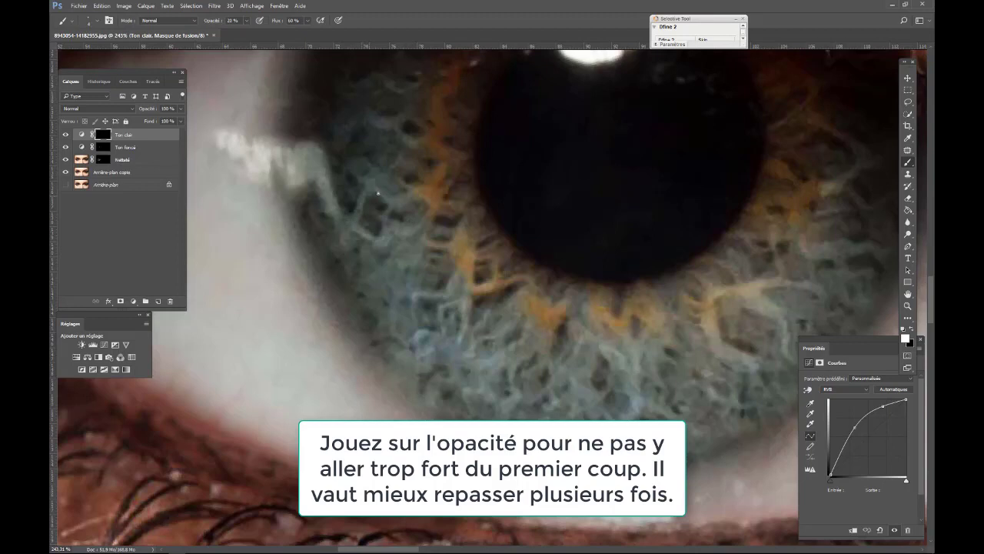
- Lighten fine fibres in the iris on the Ton clair mask, panning across the iris
left_click_drag(386, 221, 417, 228)
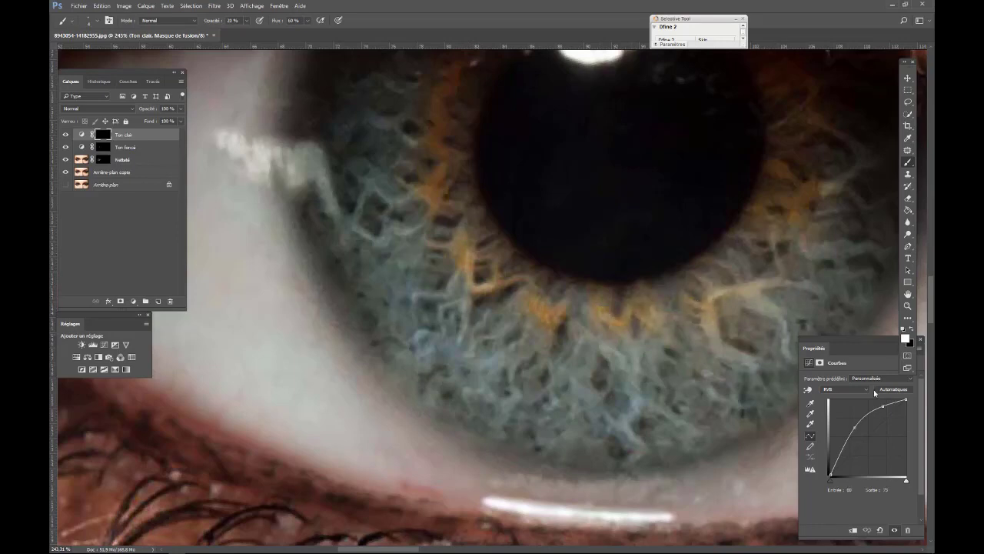
left_click_drag(632, 334, 308, 352)
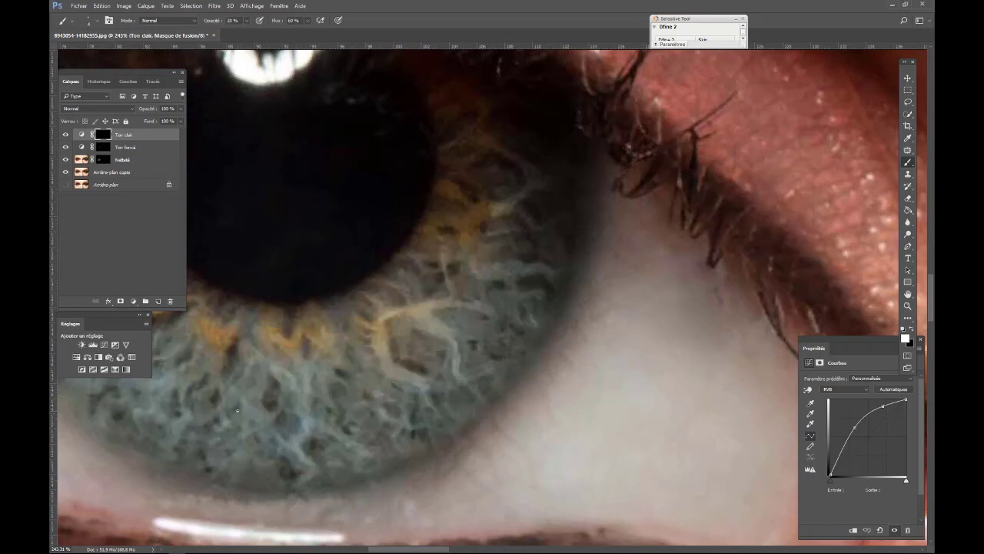
left_click_drag(209, 418, 349, 372)
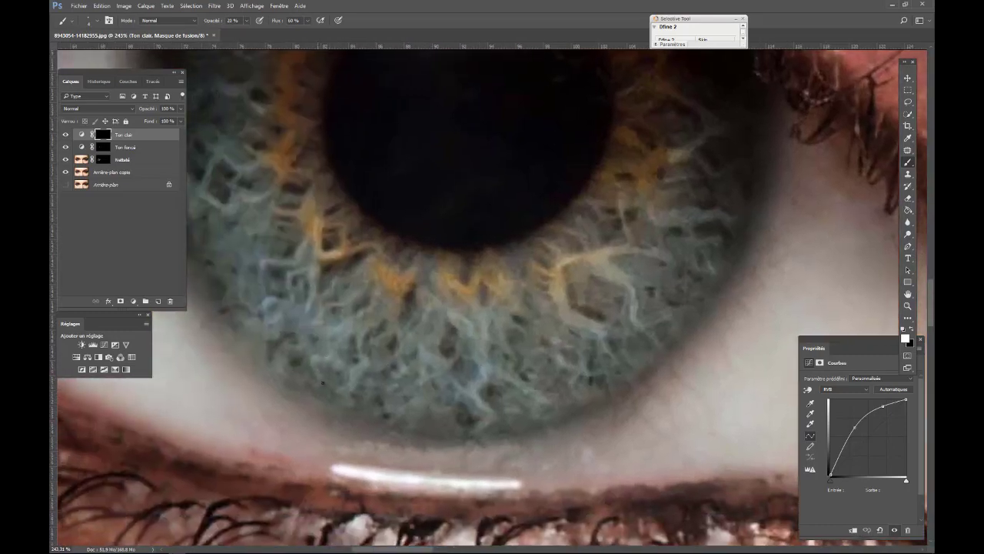
left_click_drag(264, 328, 360, 359)
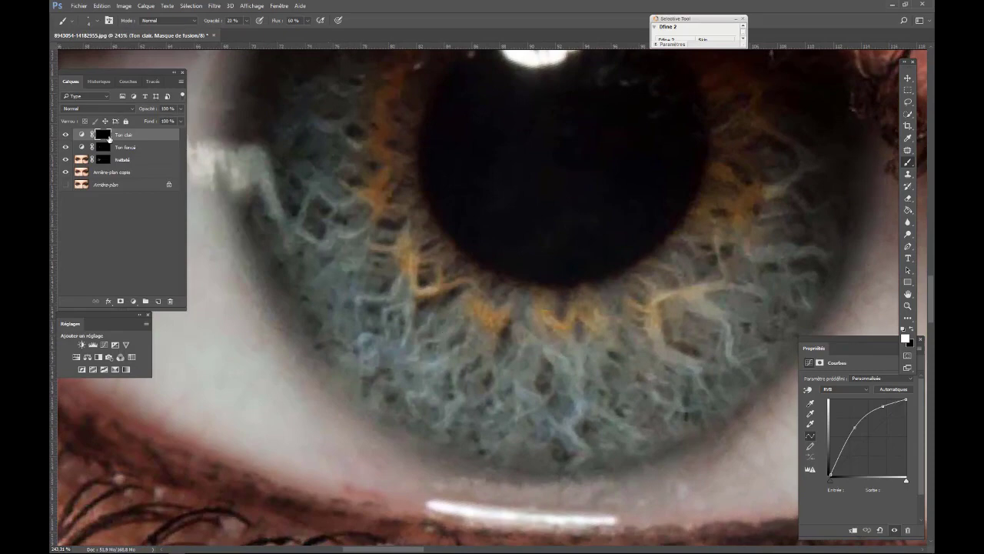
left_click(102, 136, "alt")
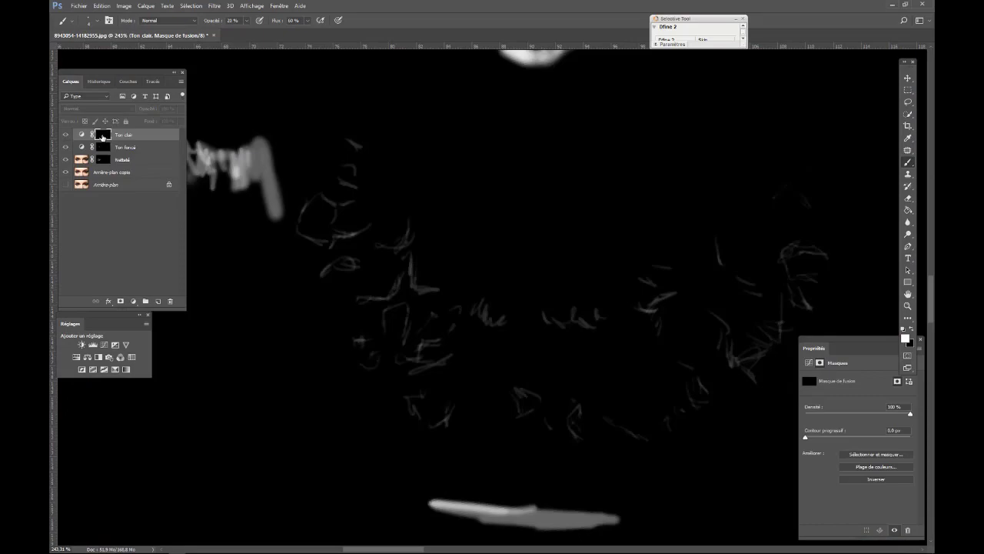
left_click(102, 137, "alt")
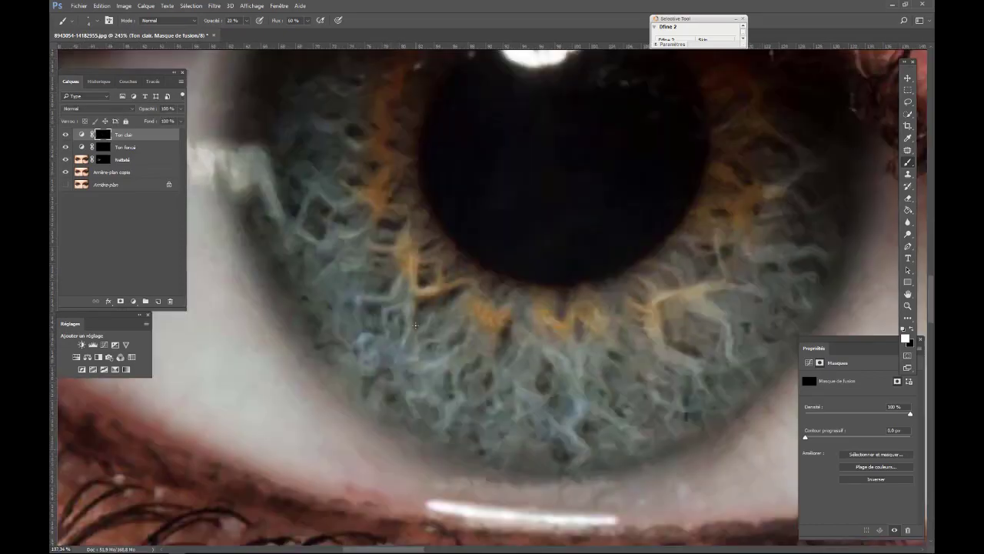
key("ctrl+0")
scroll(412, 326, "down", 2)
scroll(411, 307, "down", 2)
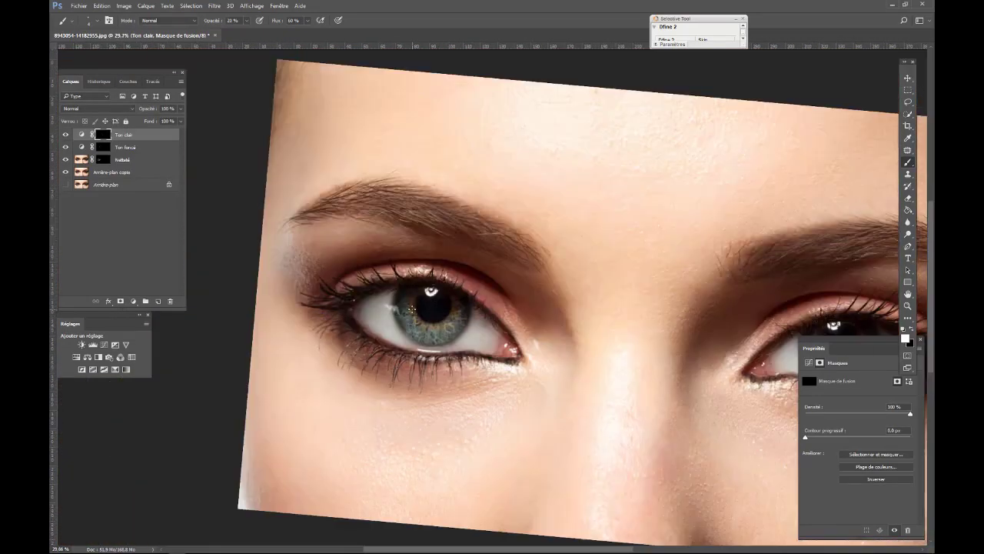
scroll(412, 309, "up", 2)
scroll(412, 309, "up", 1)
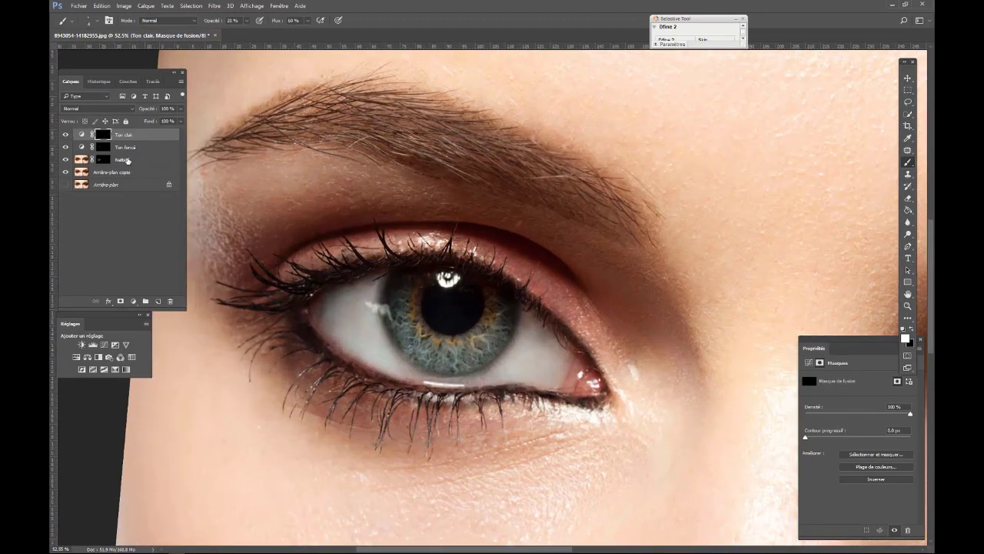
left_click(128, 160)
- Make a group from the selected Netteté, Ton foncé and Ton clair layers named 'Retouche oeil'
right_click(129, 160)
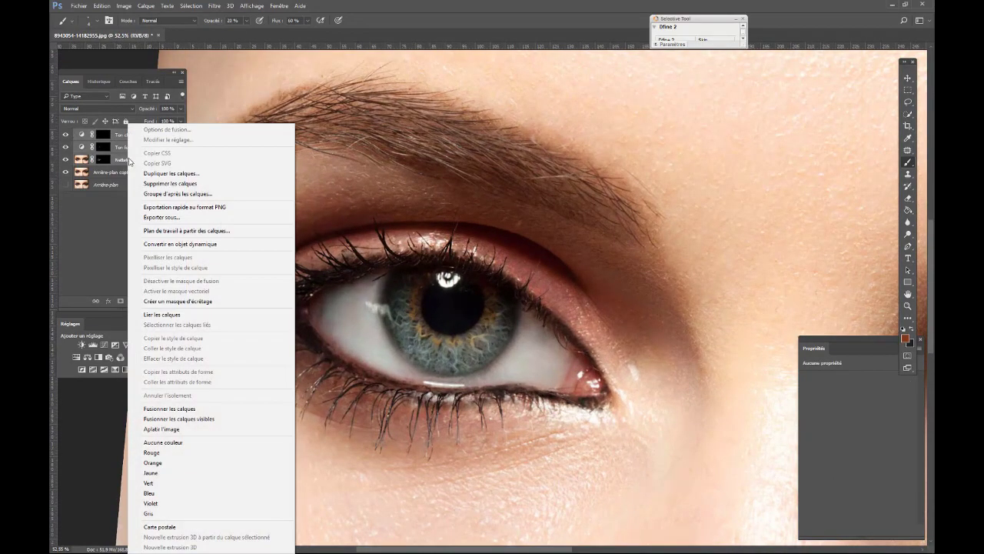
left_click(182, 193)
type("Retouc")
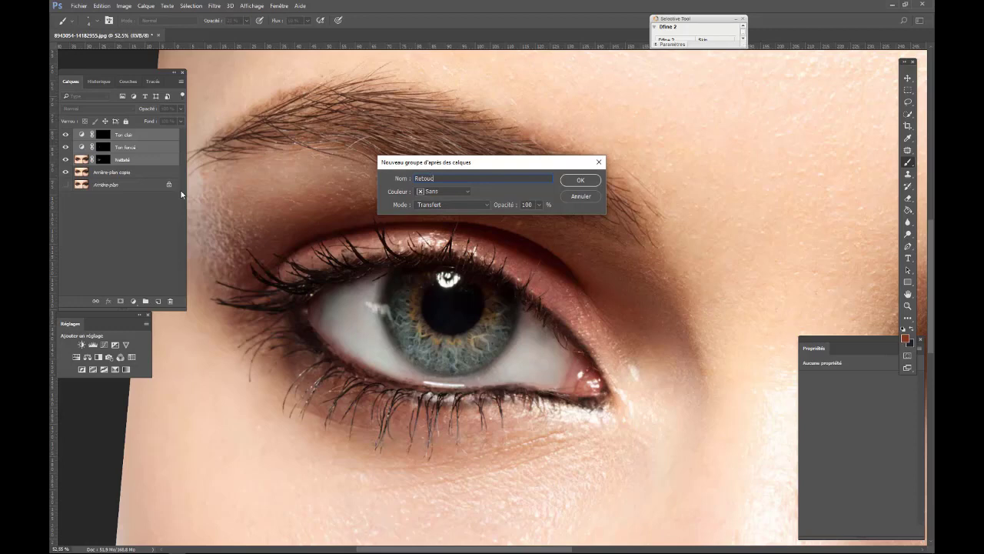
type("he oeil")
left_click(586, 183)
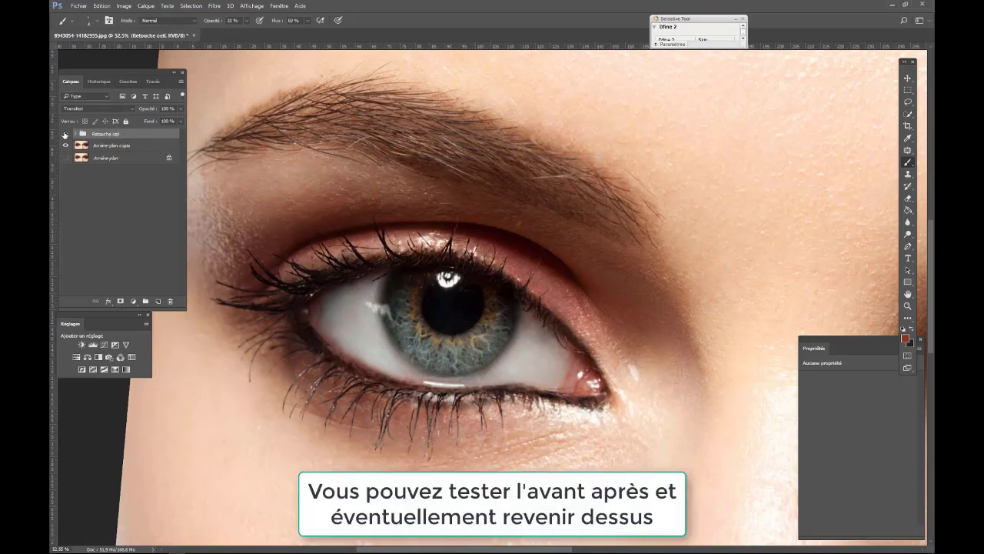
left_click(65, 134)
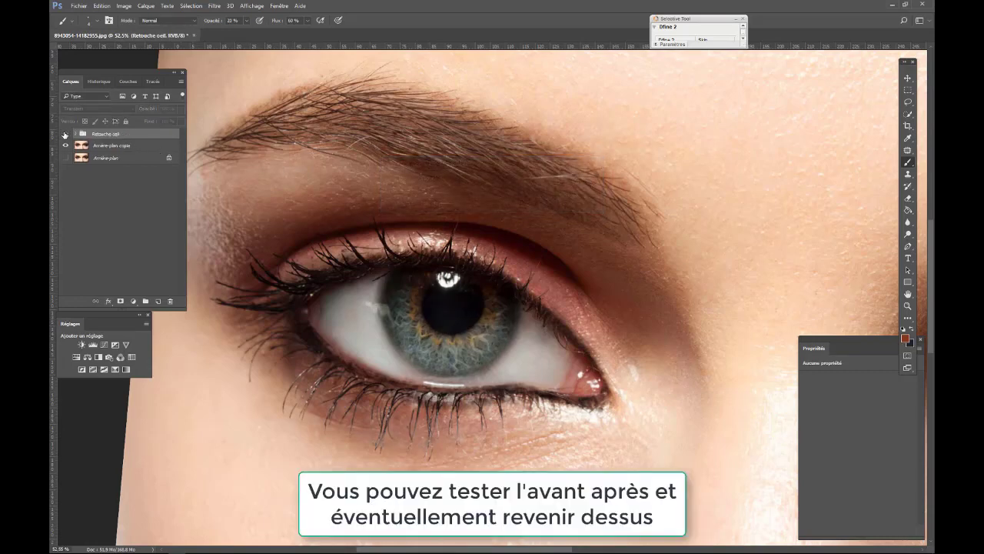
left_click(64, 134)
left_click(65, 134)
left_click(65, 134)
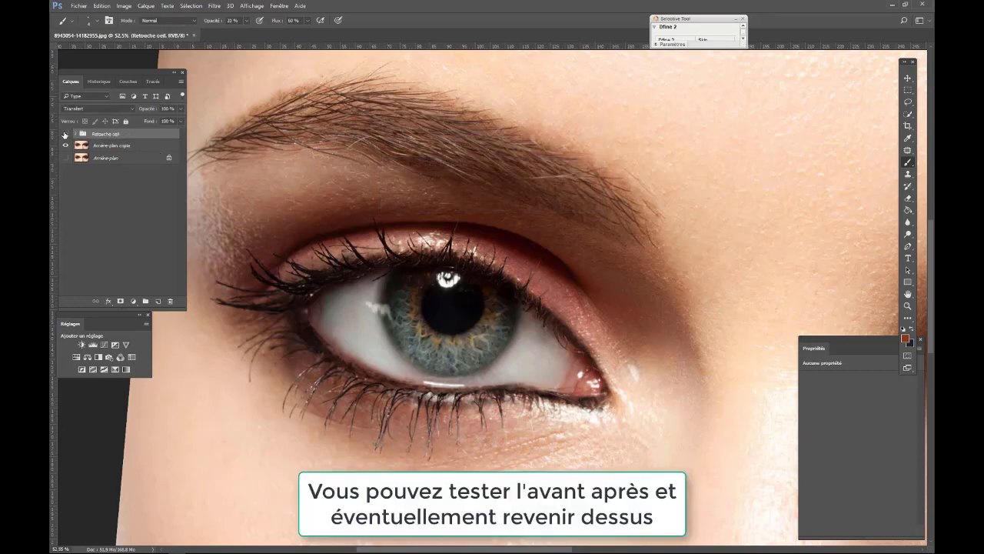
left_click(64, 133)
left_click(65, 134)
left_click(64, 134)
left_click(65, 134)
key("ctrl+0")
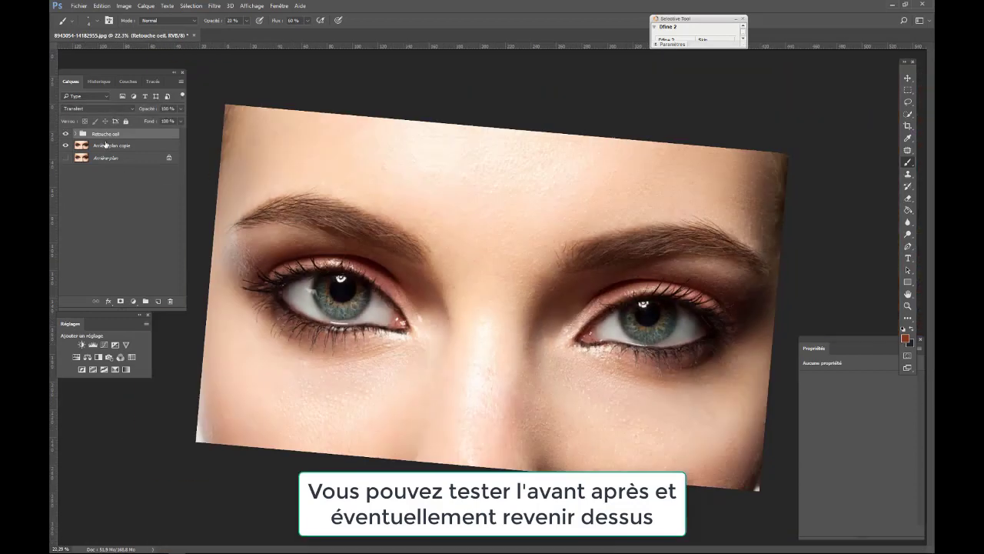
left_click(64, 134)
left_click(64, 134)
left_click(64, 134)
left_click(65, 134)
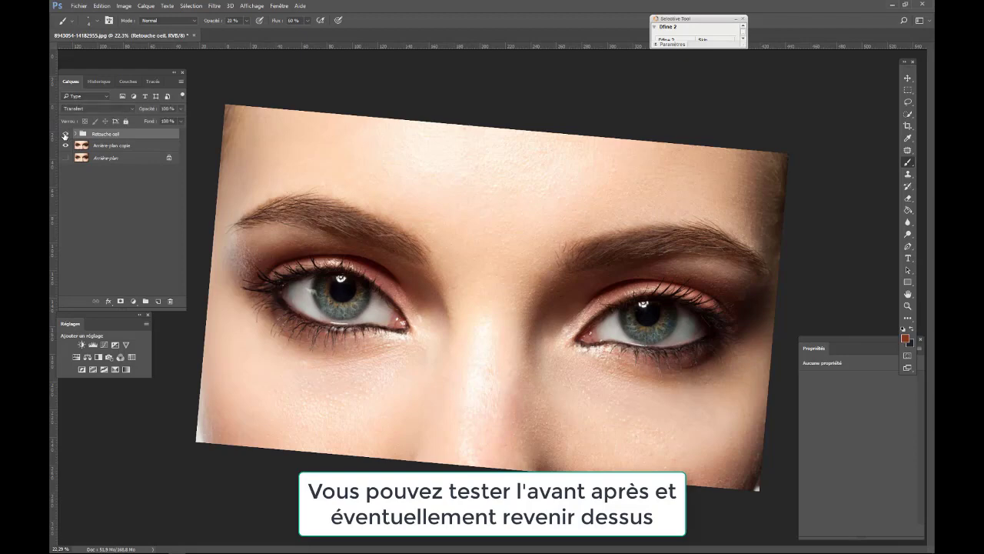